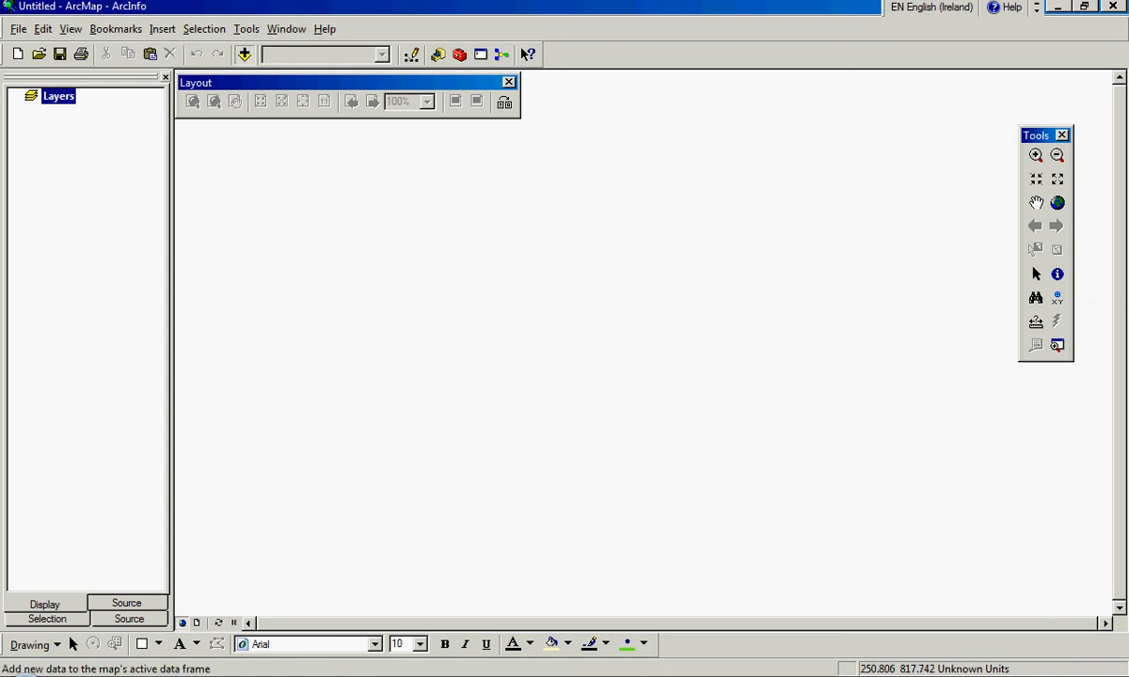
- Add the Ireland_Counties.shp shapefile from the Lab 1 - Data folder to the map
{"action": "left_click", "coordinate": [244, 54]}
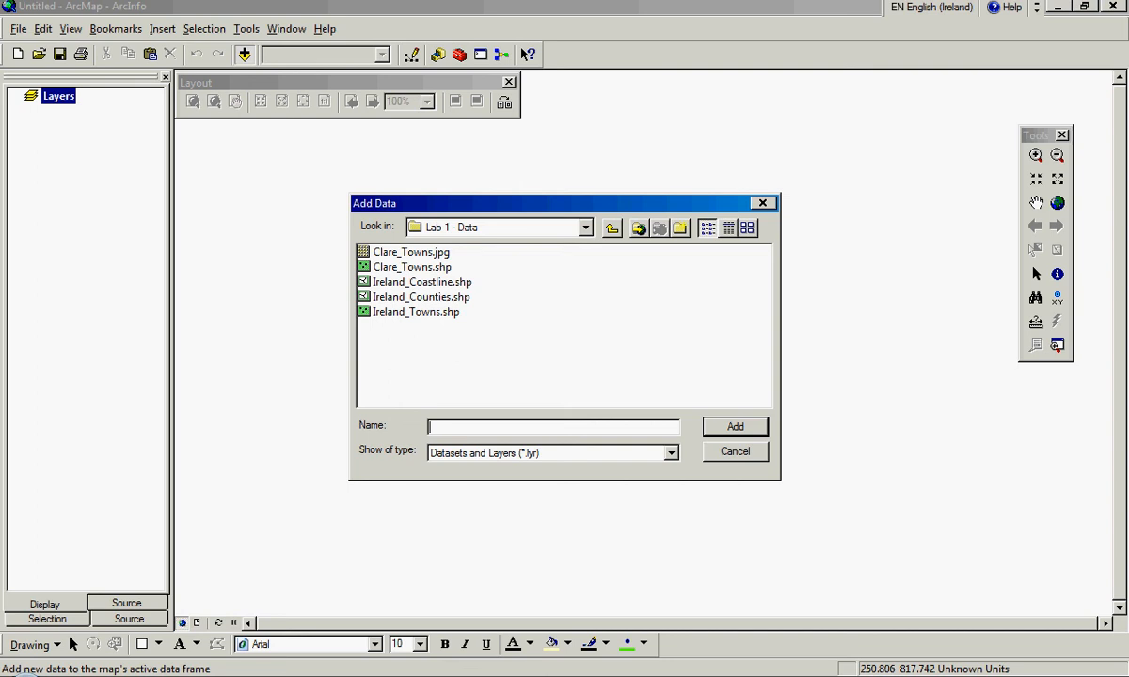
{"action": "left_click", "coordinate": [395, 296]}
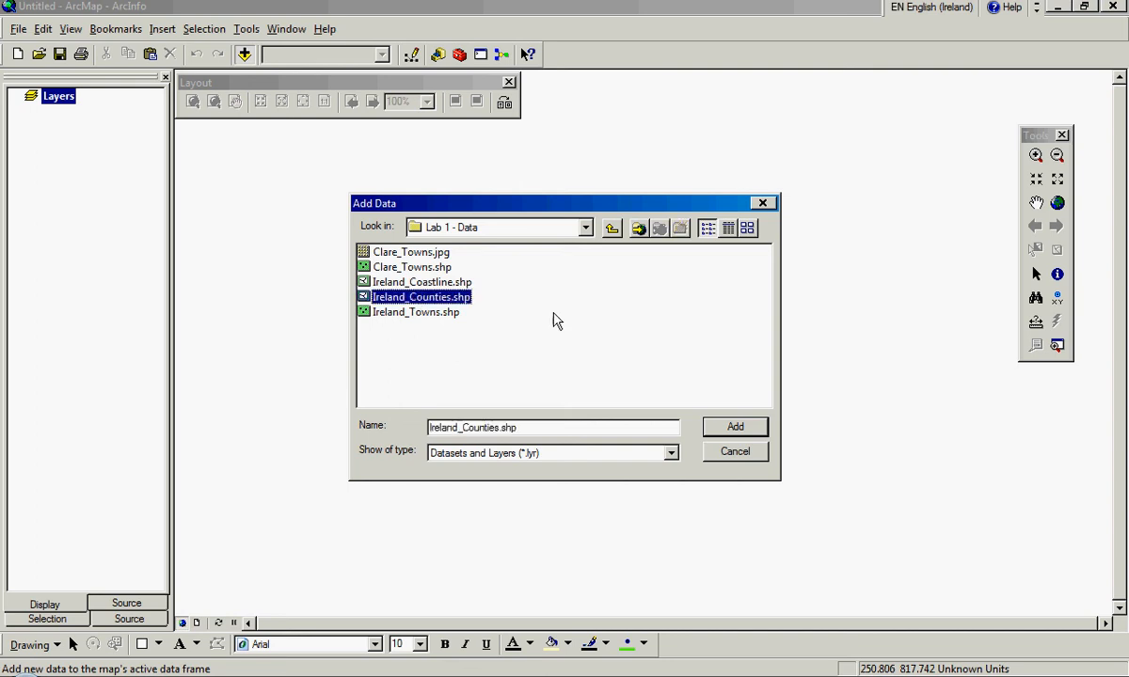
{"action": "left_click", "coordinate": [737, 430]}
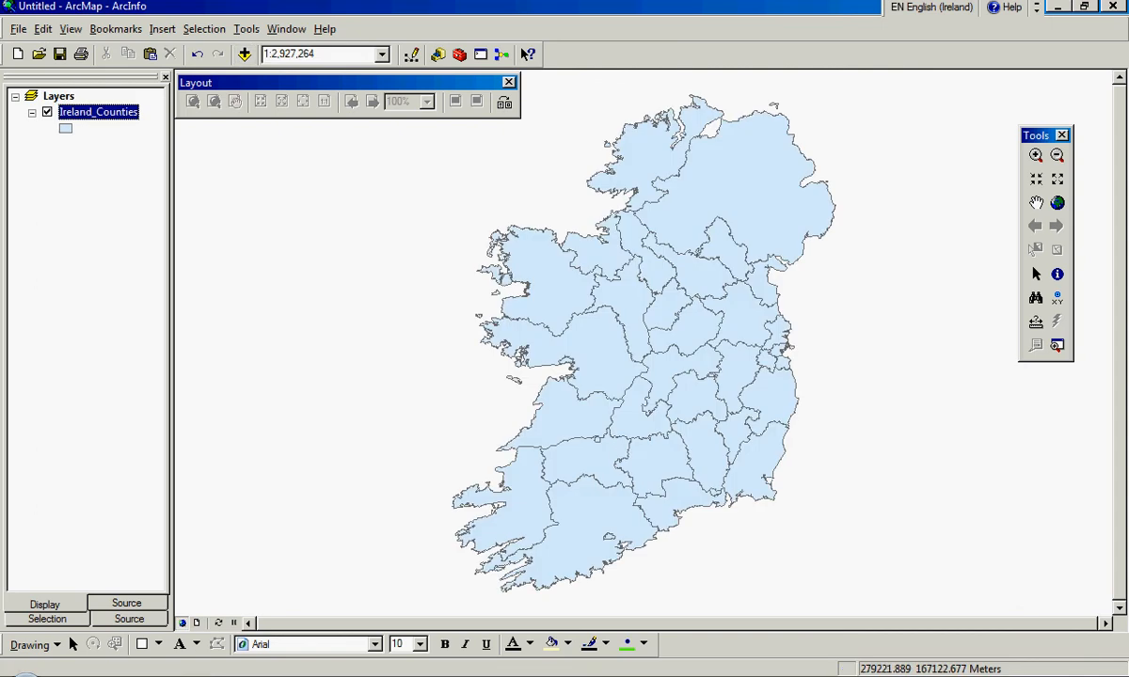
- Connect the Add Data browser to the Lab 2 - Data folder under Teaching Semester 2 2012, GEOG 30750, Week 6 - Practical
{"action": "left_click", "coordinate": [243, 54]}
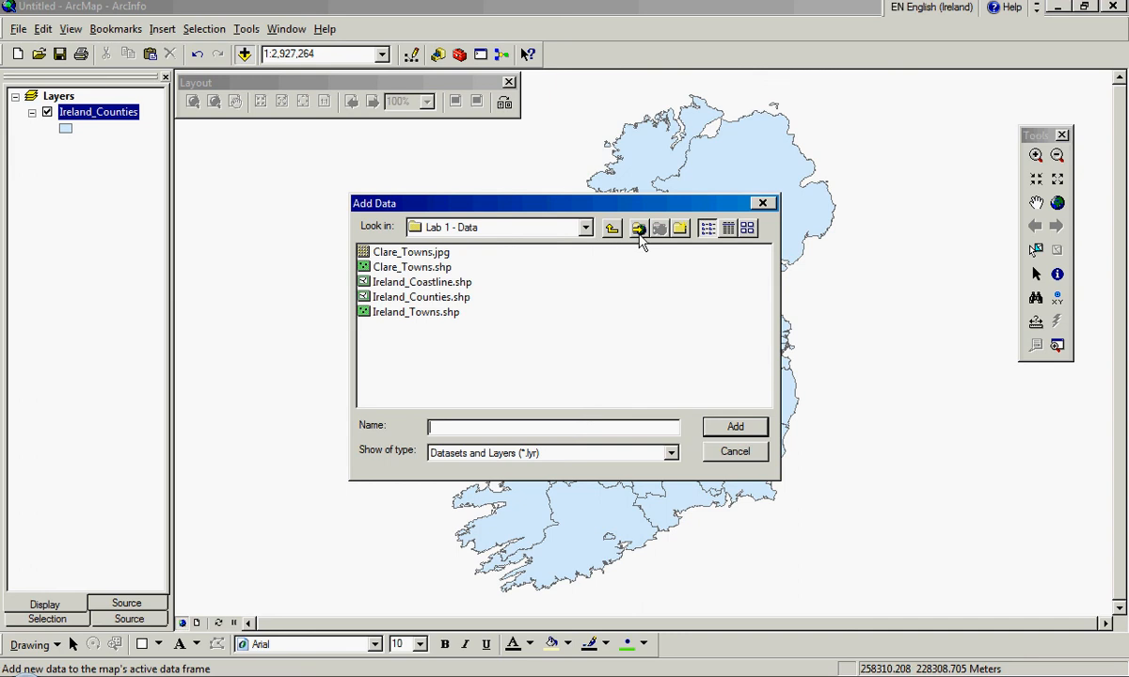
{"action": "left_click", "coordinate": [639, 231]}
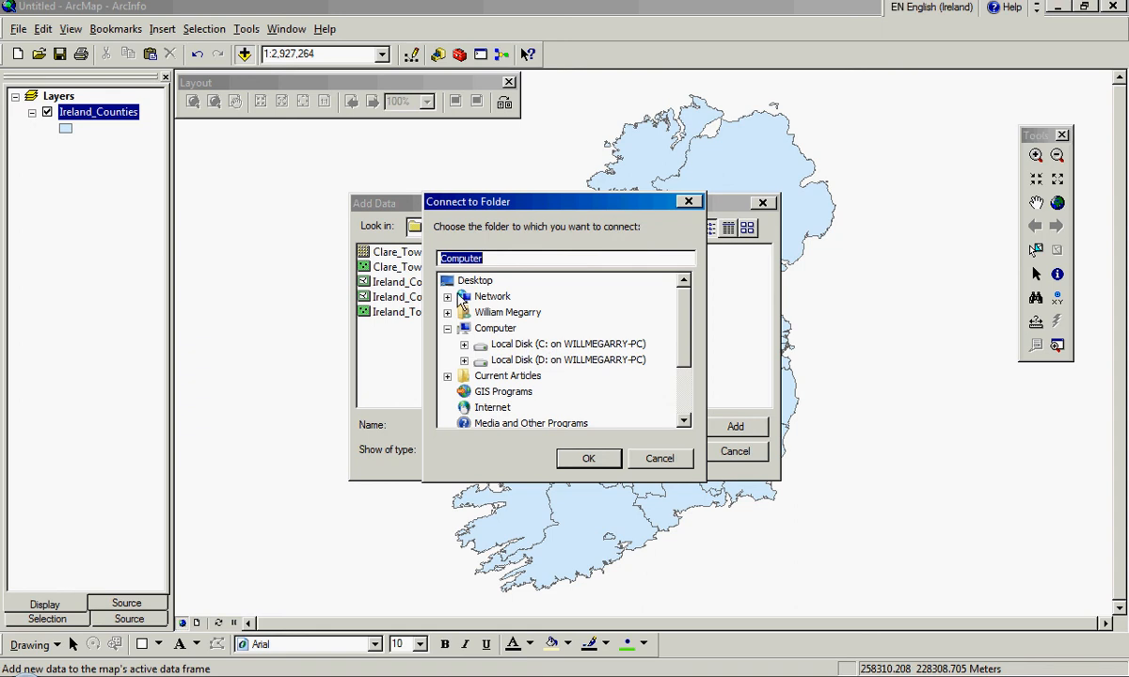
{"action": "left_click_drag", "start_coordinate": [688, 366], "coordinate": [690, 401]}
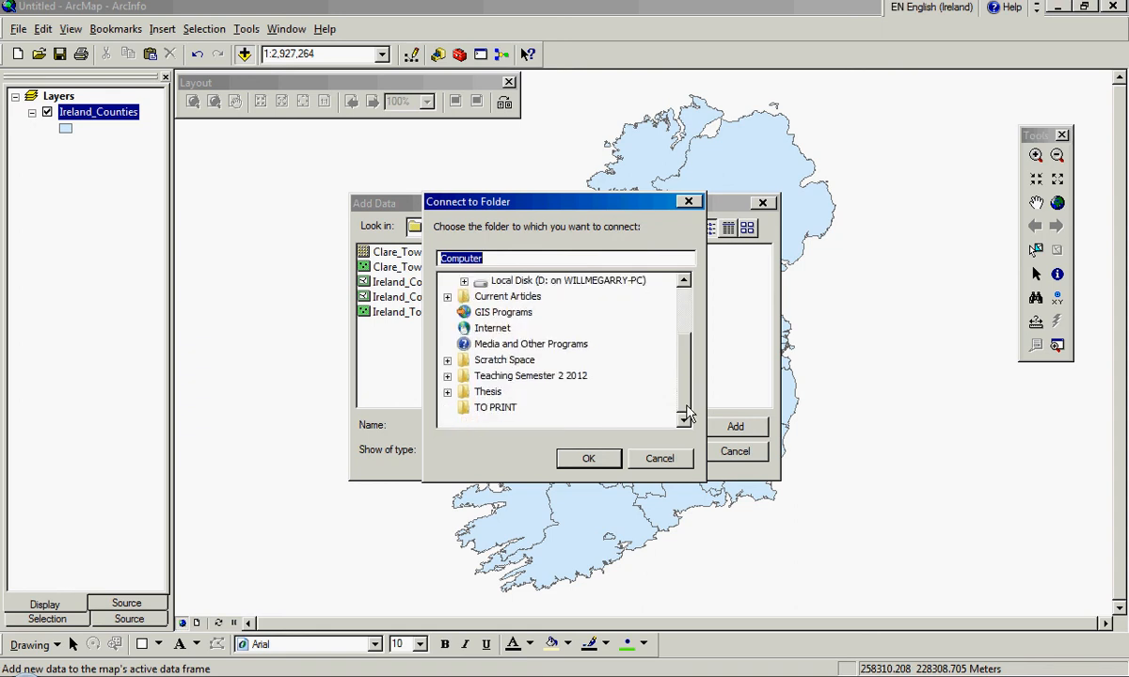
{"action": "double_click", "coordinate": [581, 378]}
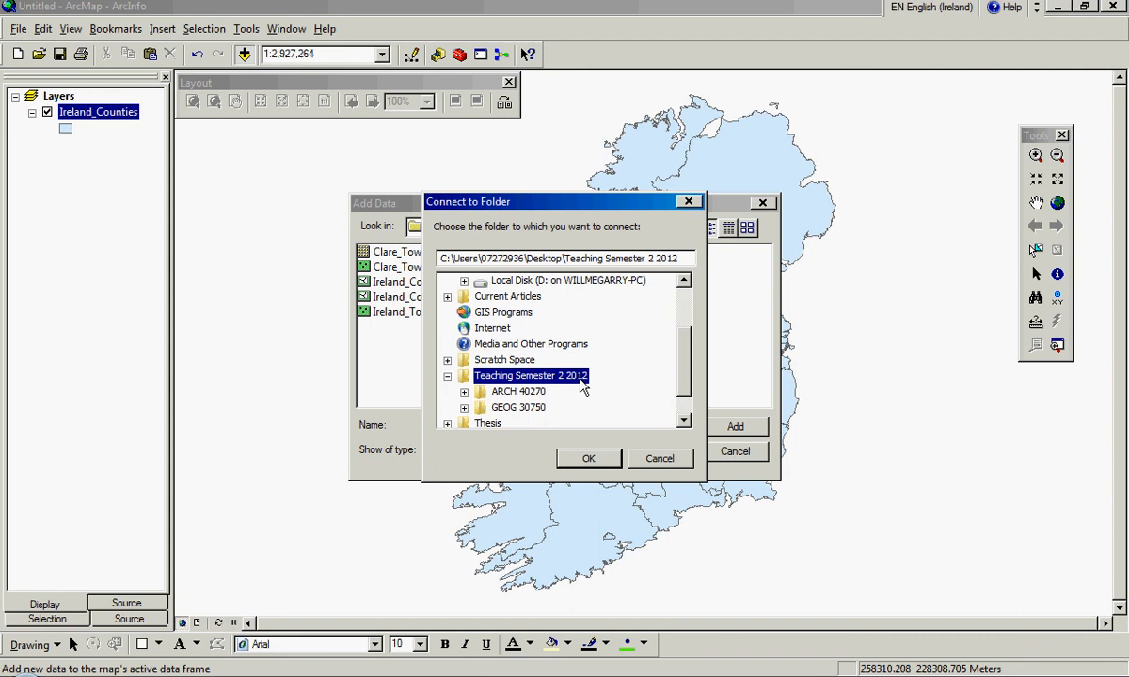
{"action": "double_click", "coordinate": [517, 408]}
{"action": "left_click", "coordinate": [550, 407]}
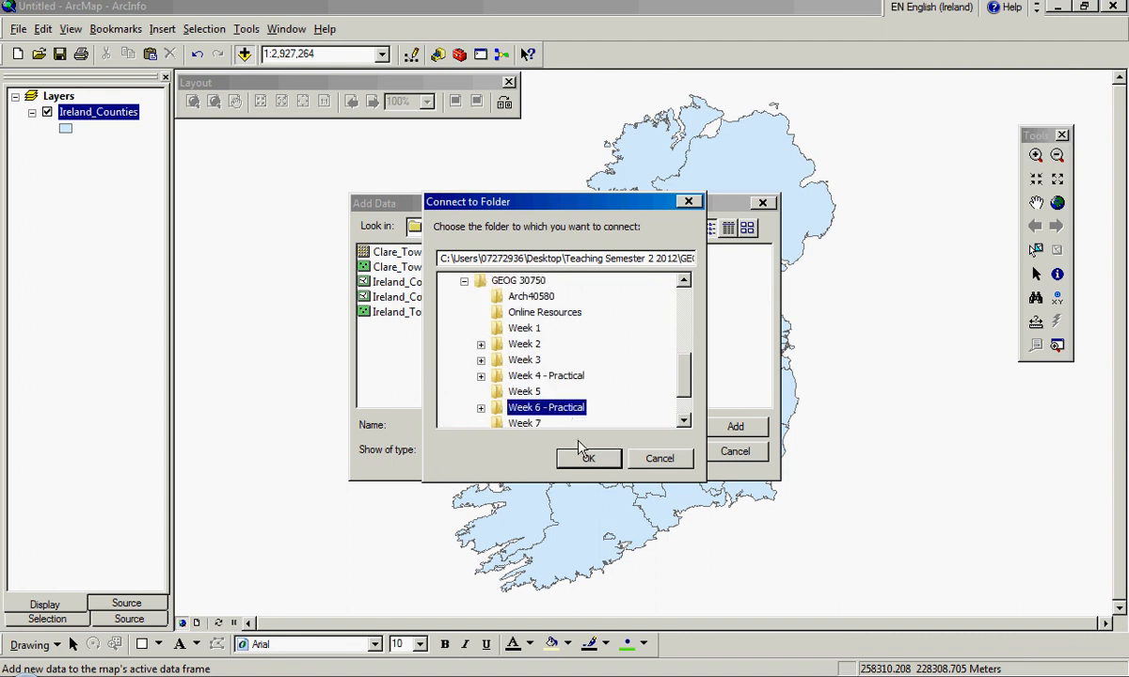
{"action": "double_click", "coordinate": [551, 393]}
{"action": "left_click", "coordinate": [564, 410]}
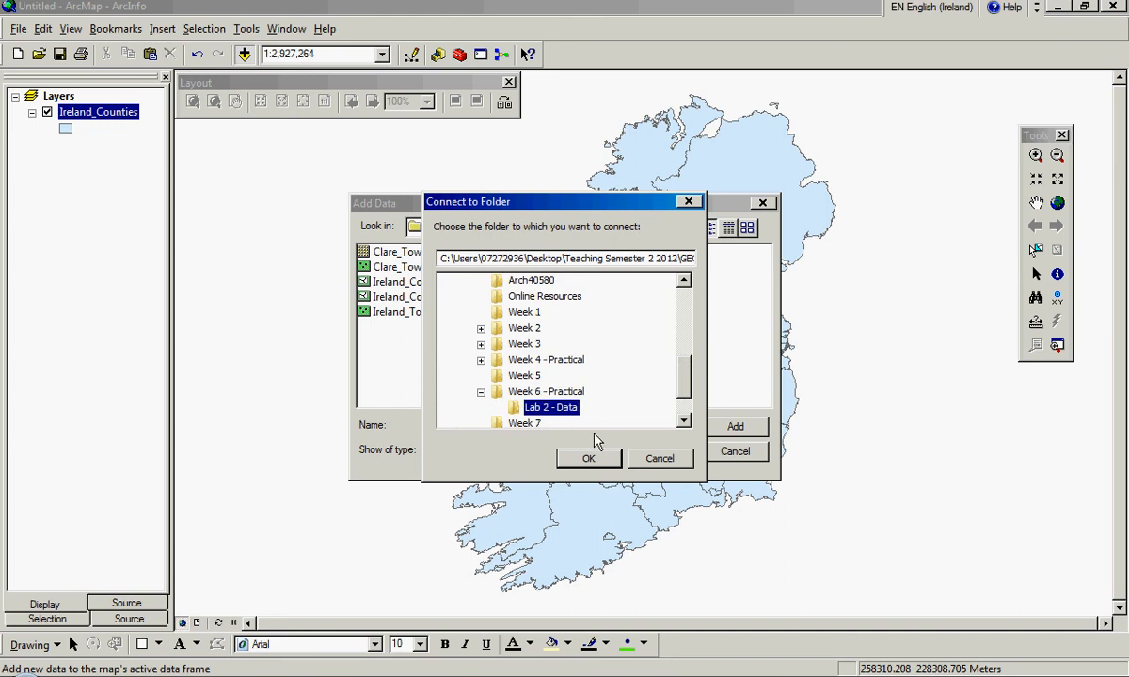
{"action": "left_click", "coordinate": [588, 458]}
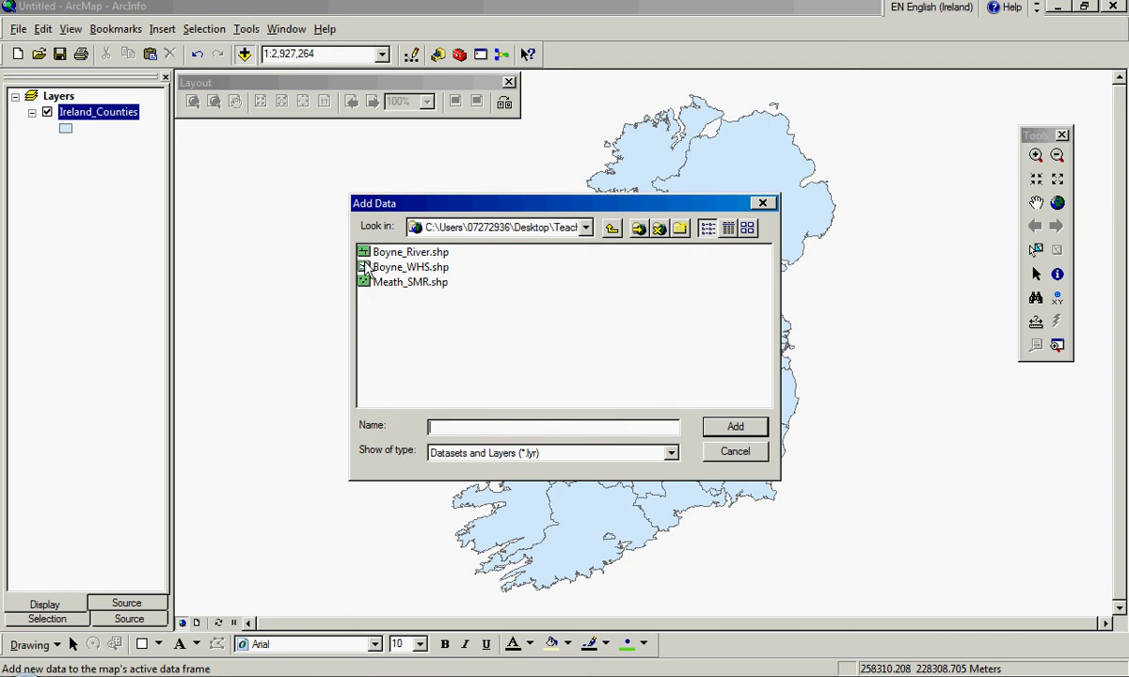
- Add the Boyne_River.shp, Boyne_WHS.shp and Meath_SMR.shp shapefiles to the map together, accepting their missing spatial reference
{"action": "left_click", "coordinate": [399, 252]}
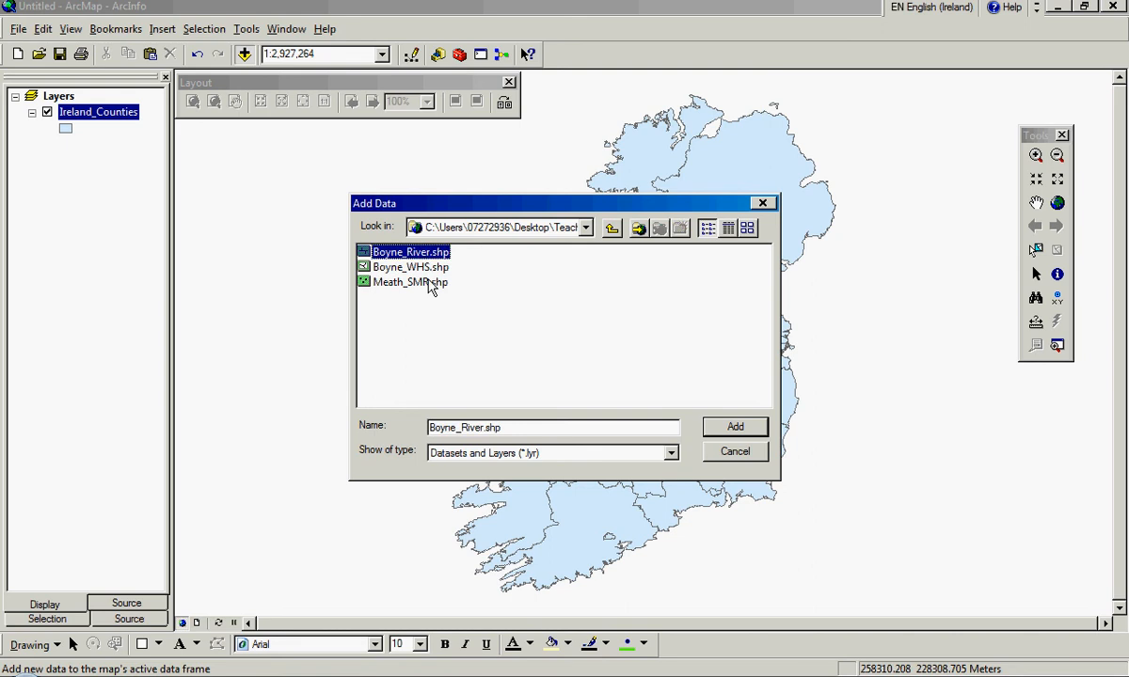
{"action": "left_click", "coordinate": [429, 284], "text": "shift"}
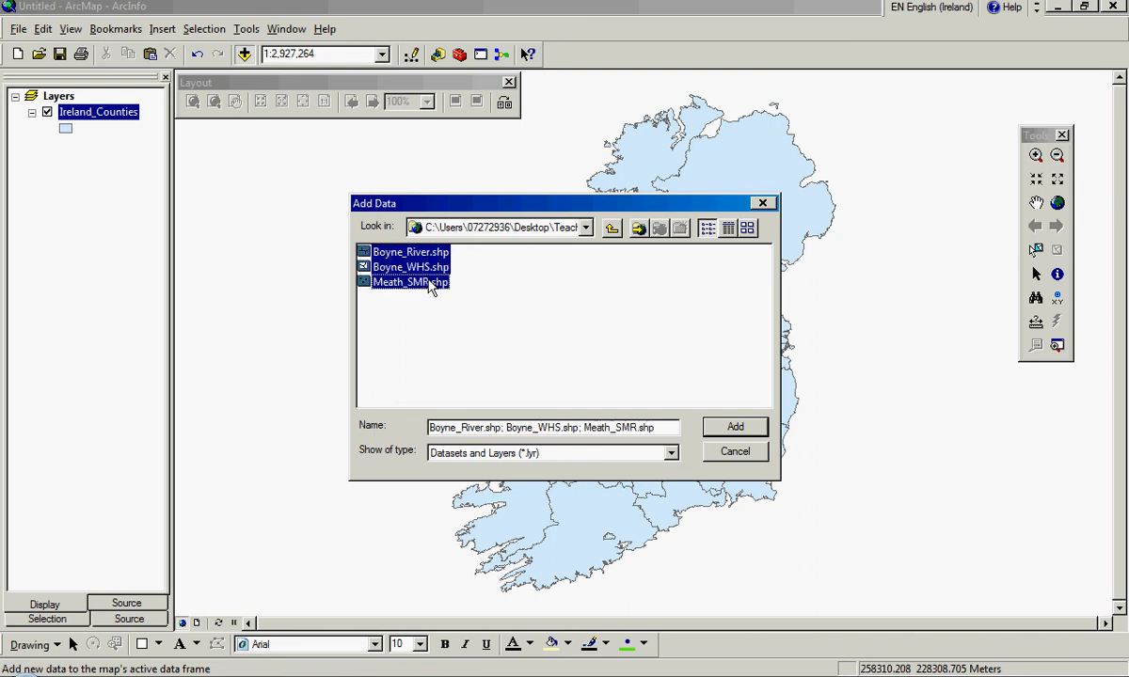
{"action": "left_click", "coordinate": [732, 428]}
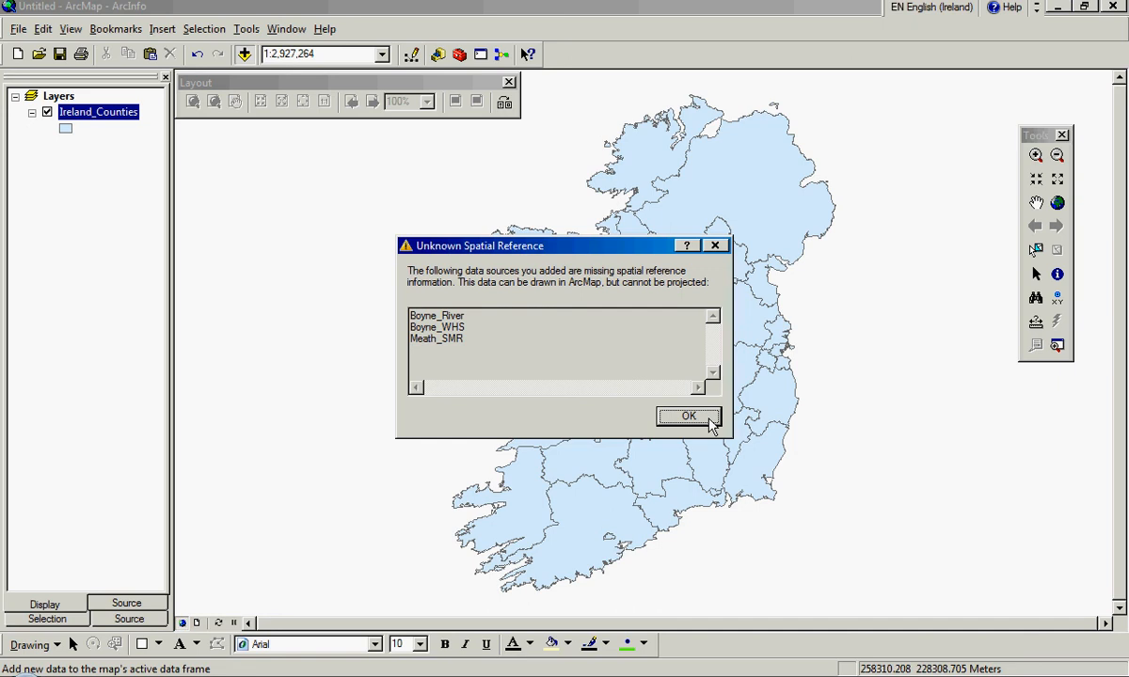
{"action": "left_click", "coordinate": [709, 421]}
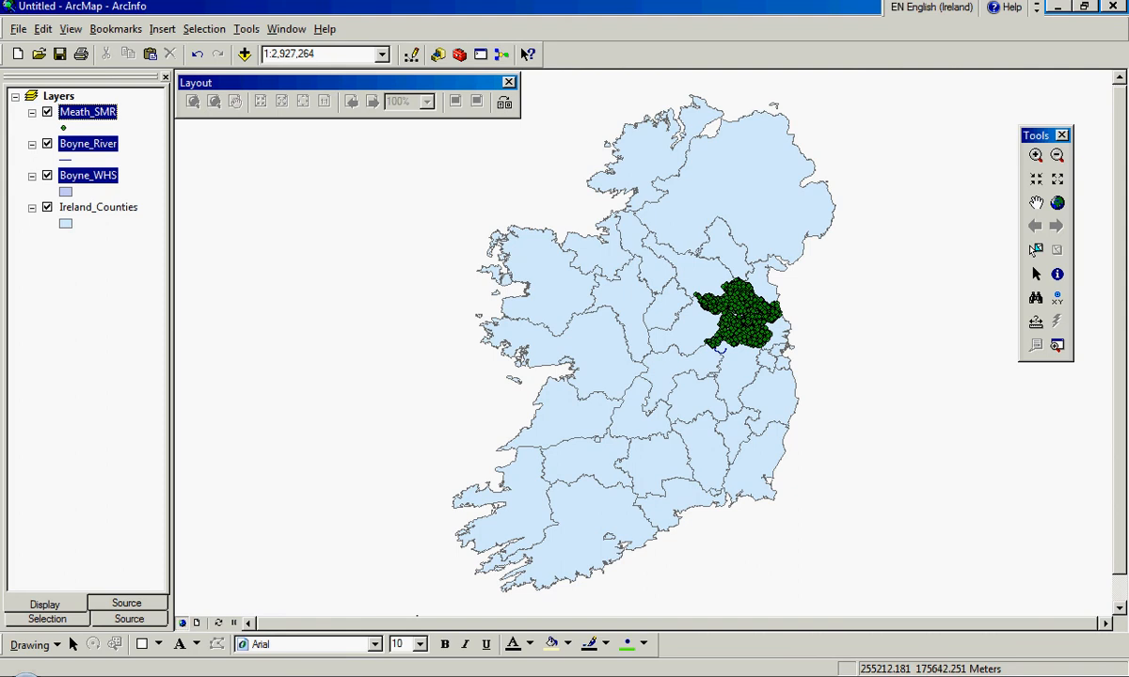
- Examine the layers around the Boyne_WHS area, hiding and reshowing Ireland_Counties, Boyne_WHS, Boyne_River and Meath_SMR one at a time
{"action": "left_click", "coordinate": [1034, 154]}
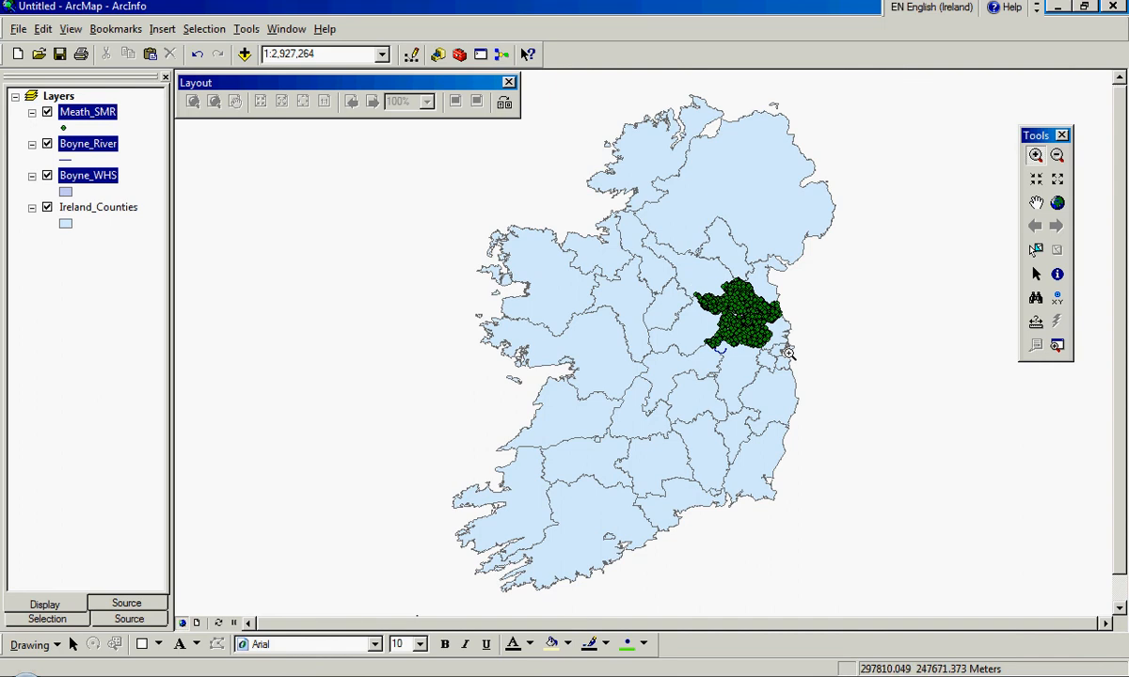
{"action": "left_click_drag", "start_coordinate": [688, 263], "coordinate": [809, 367]}
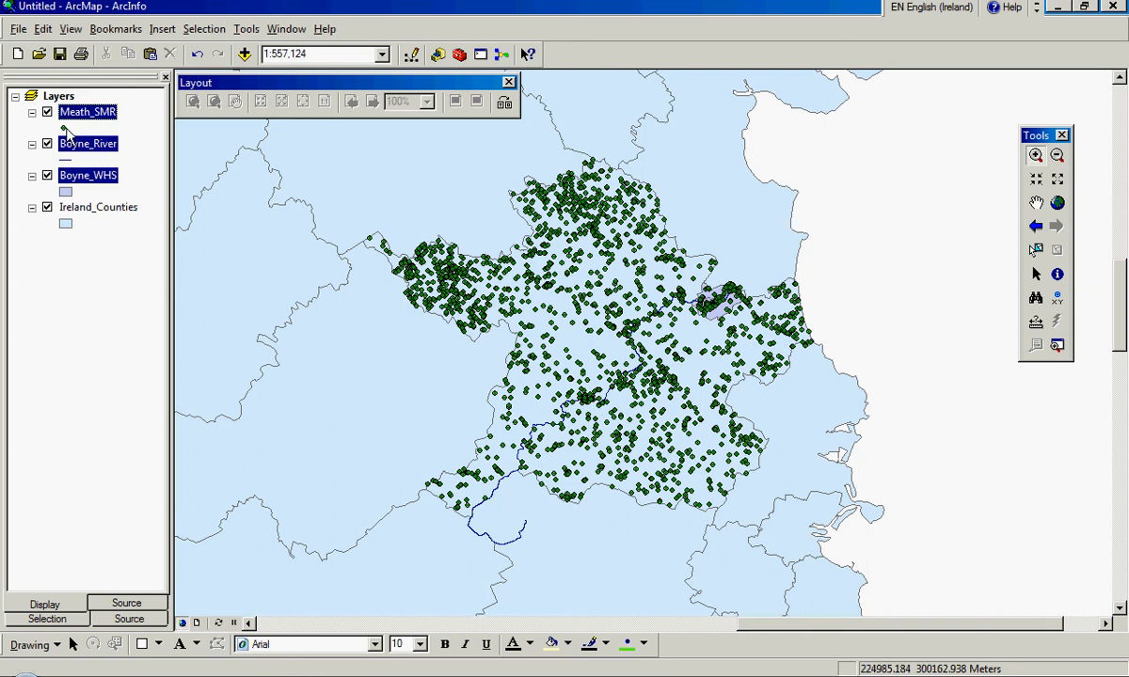
{"action": "left_click", "coordinate": [84, 247]}
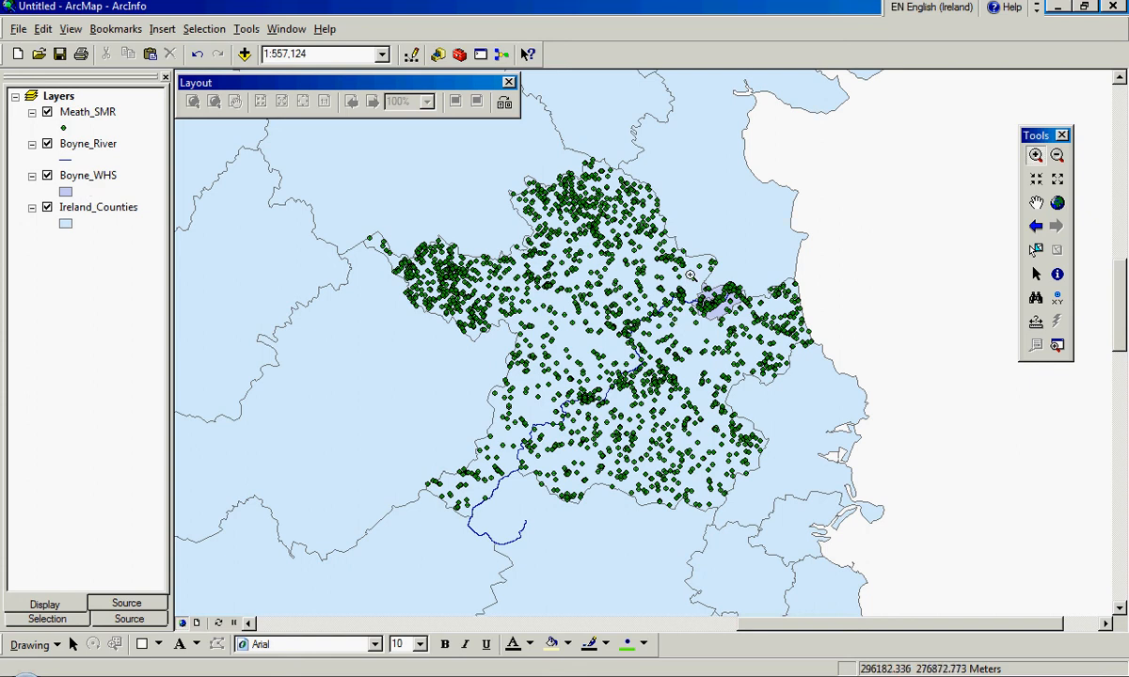
{"action": "left_click_drag", "start_coordinate": [688, 273], "coordinate": [769, 329]}
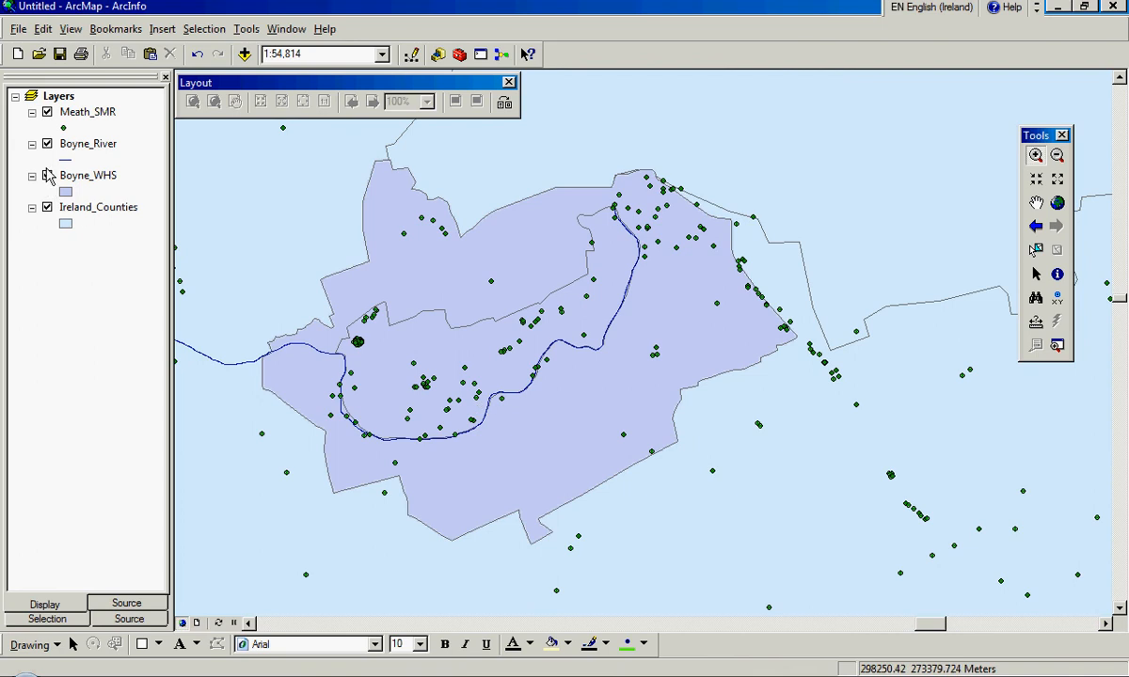
{"action": "left_click", "coordinate": [47, 207]}
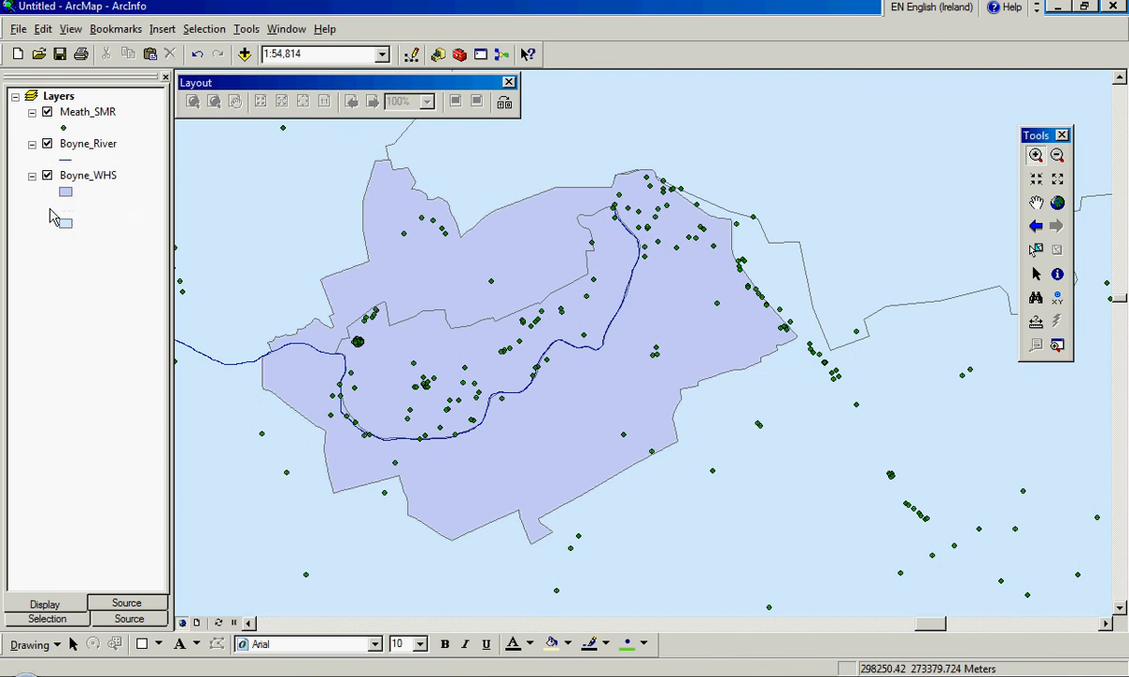
{"action": "left_click", "coordinate": [47, 207]}
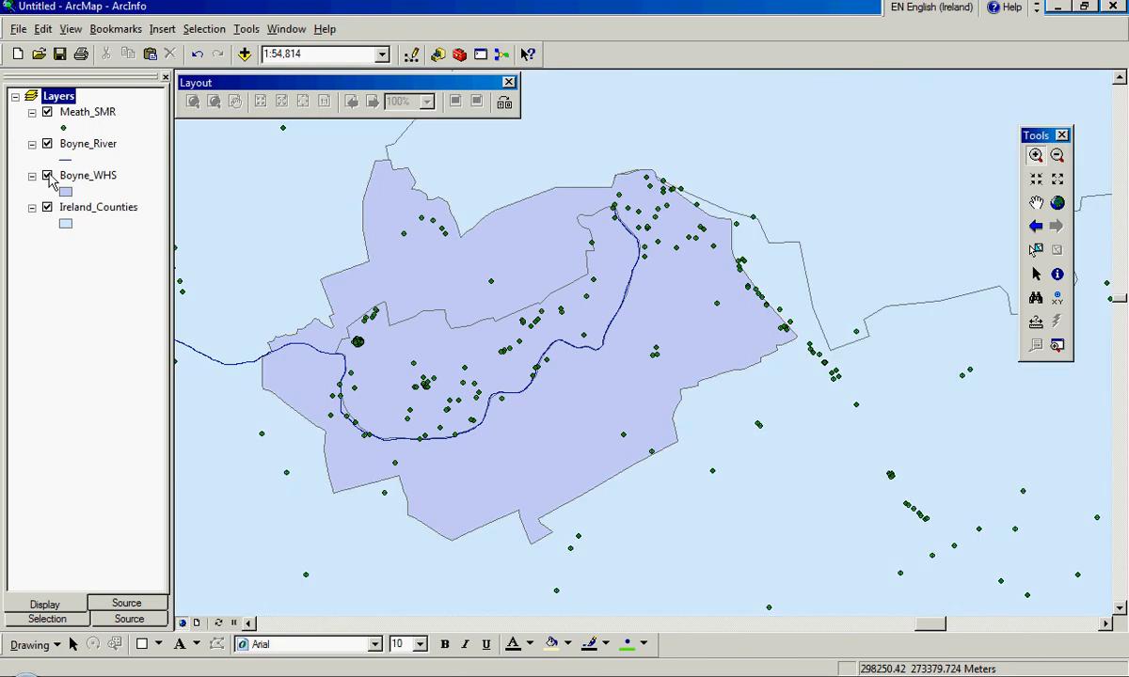
{"action": "left_click", "coordinate": [47, 176]}
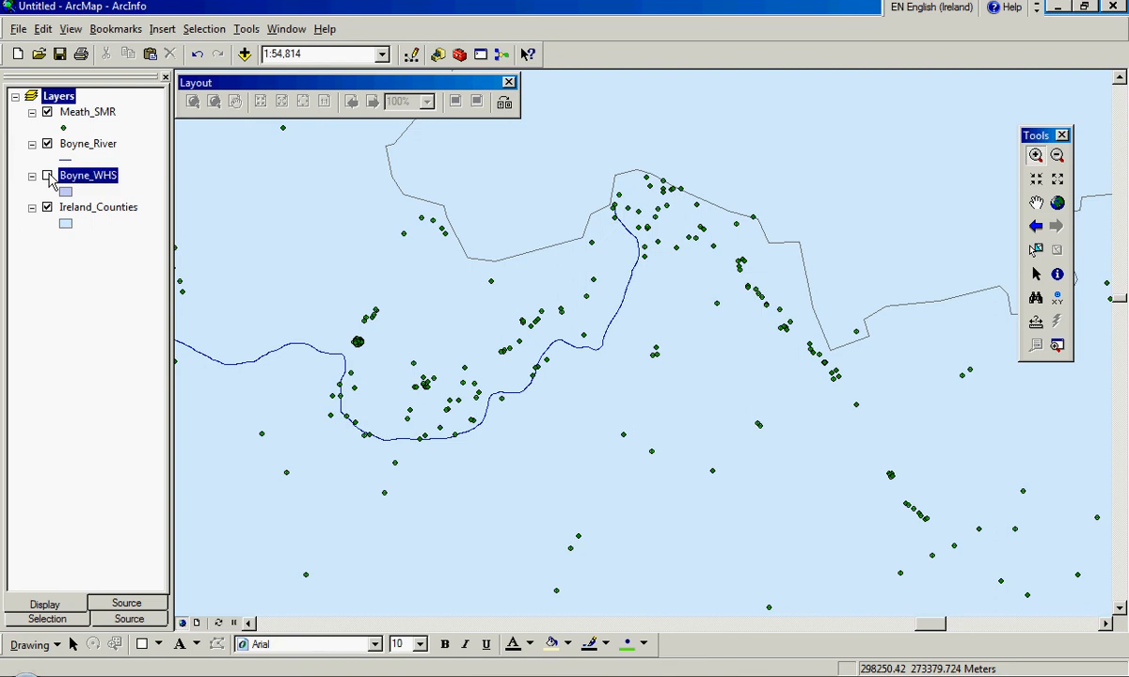
{"action": "left_click", "coordinate": [47, 176]}
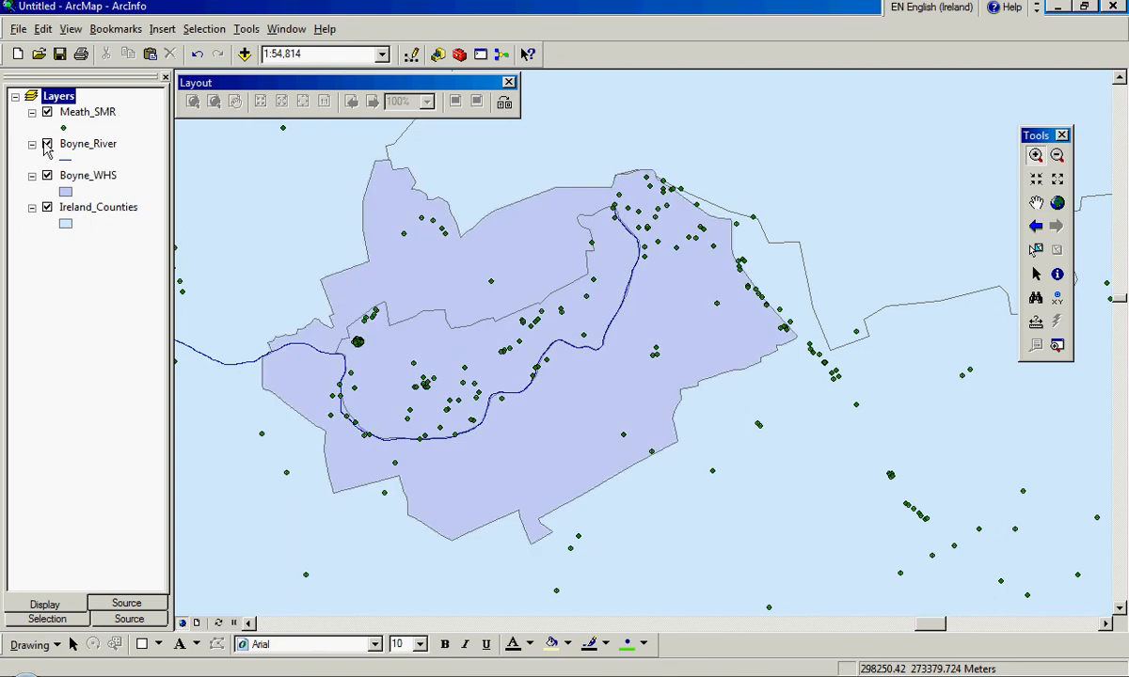
{"action": "left_click", "coordinate": [48, 145]}
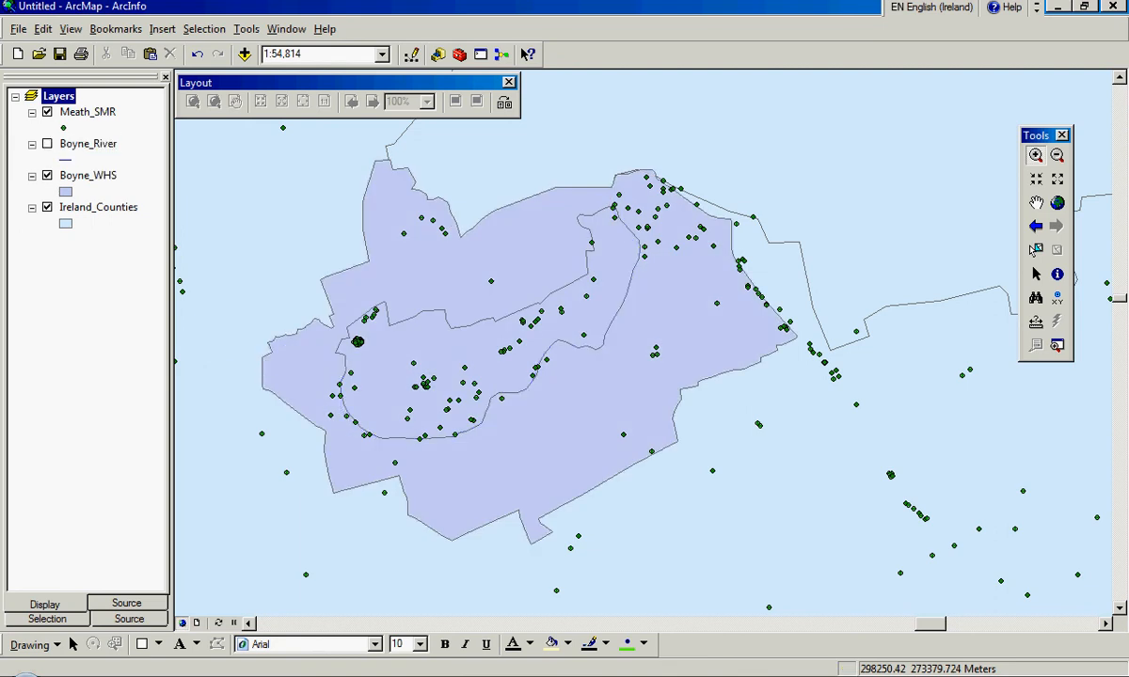
{"action": "left_click", "coordinate": [47, 144]}
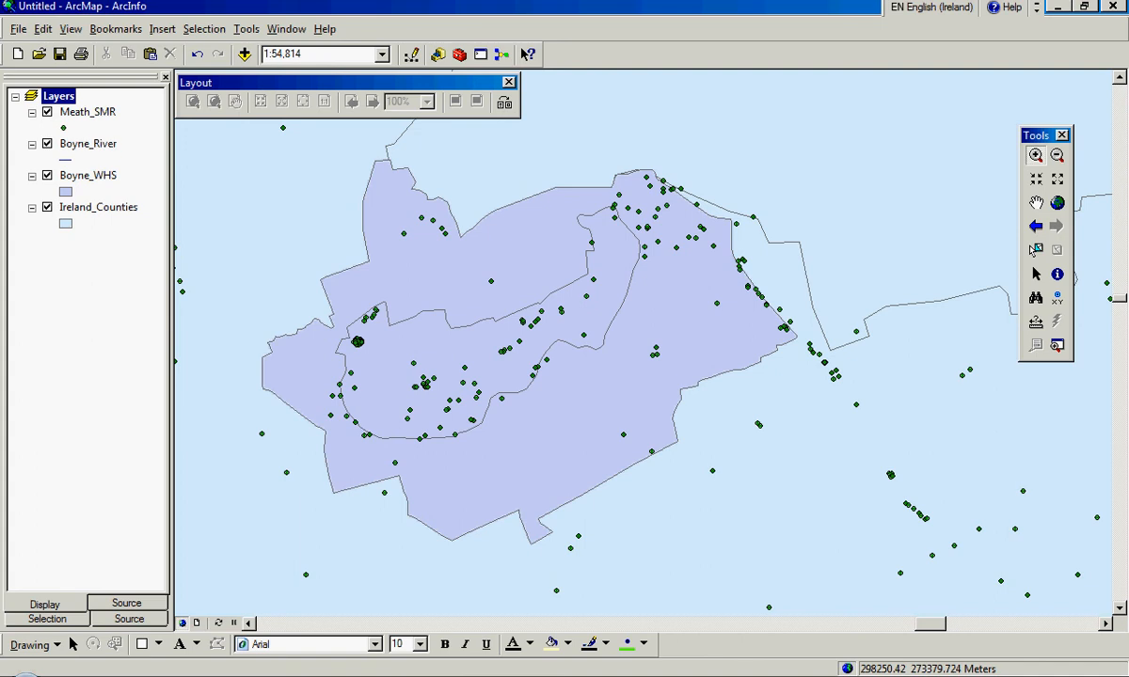
{"action": "left_click", "coordinate": [47, 113]}
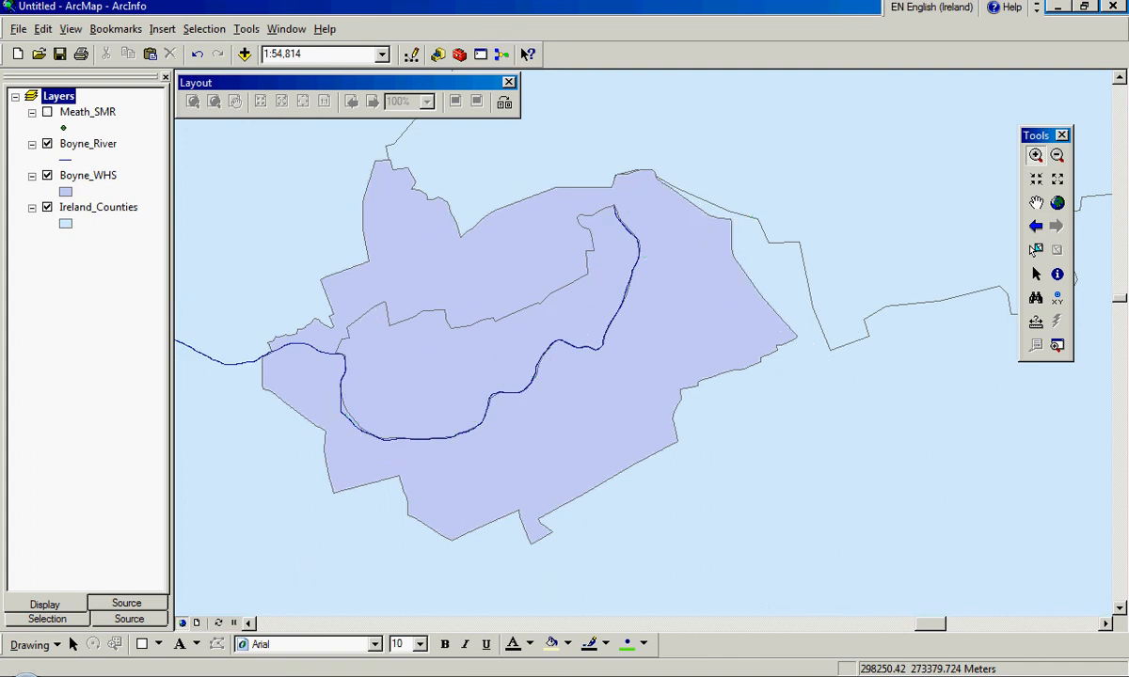
{"action": "left_click", "coordinate": [47, 113]}
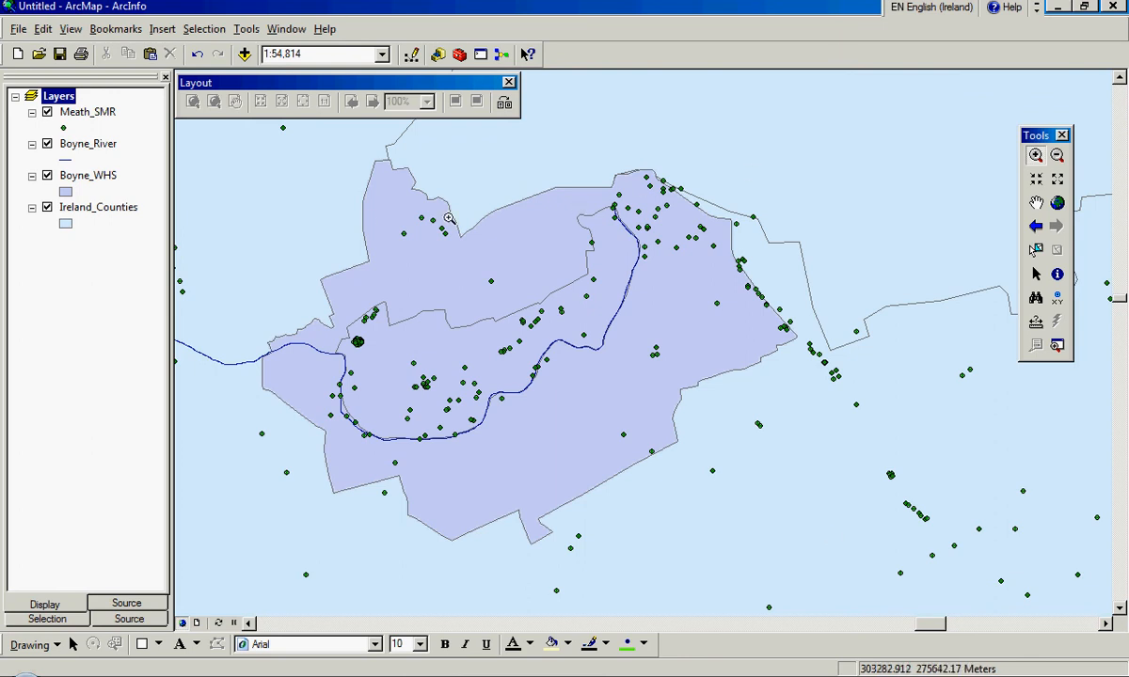
- Symbolize the Ireland_Counties layer by unique values of the NAME field, adding all values with the current colour ramp
{"action": "left_click", "coordinate": [112, 209]}
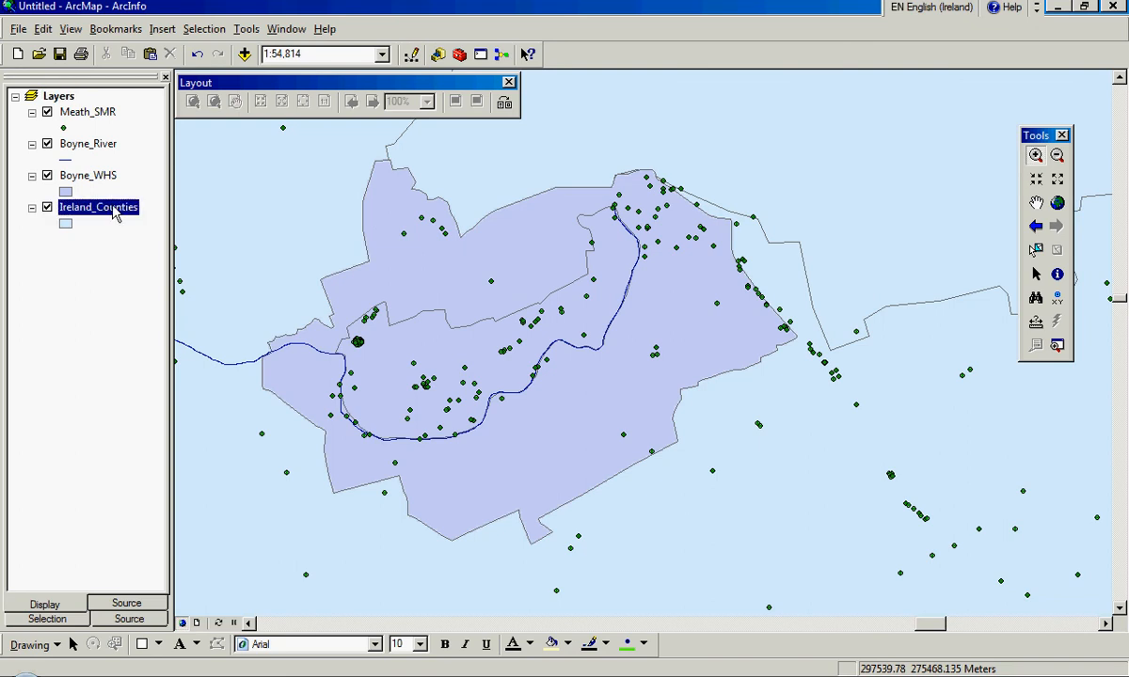
{"action": "right_click", "coordinate": [113, 212]}
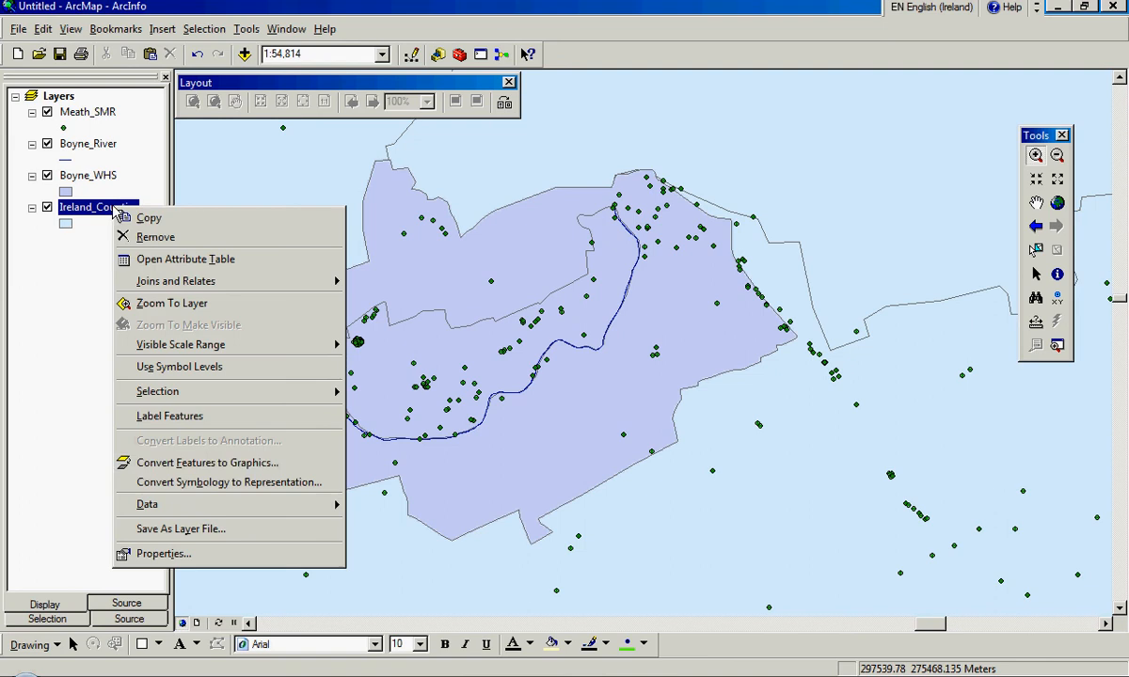
{"action": "left_click", "coordinate": [204, 555]}
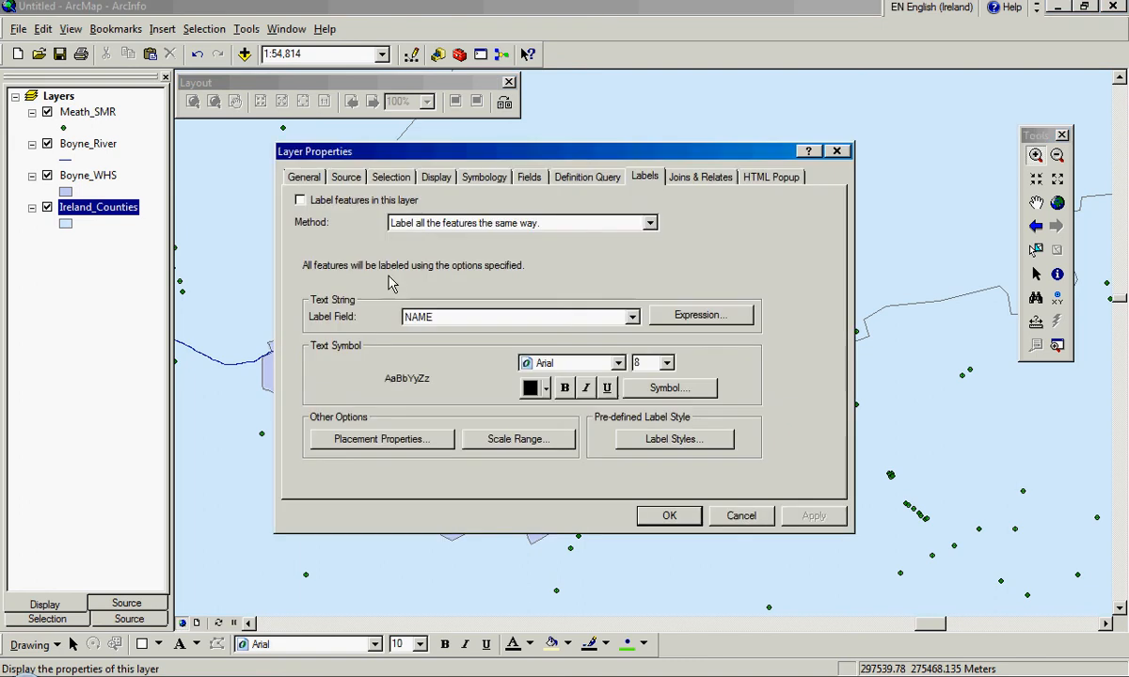
{"action": "left_click", "coordinate": [481, 179]}
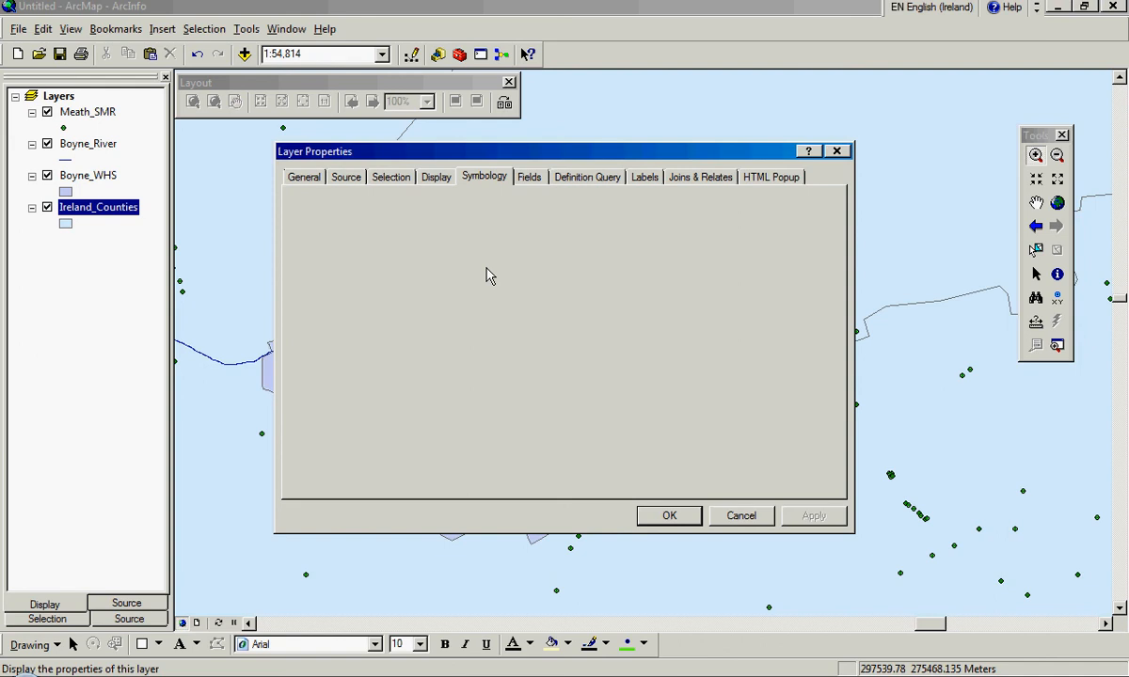
{"action": "left_click", "coordinate": [325, 237]}
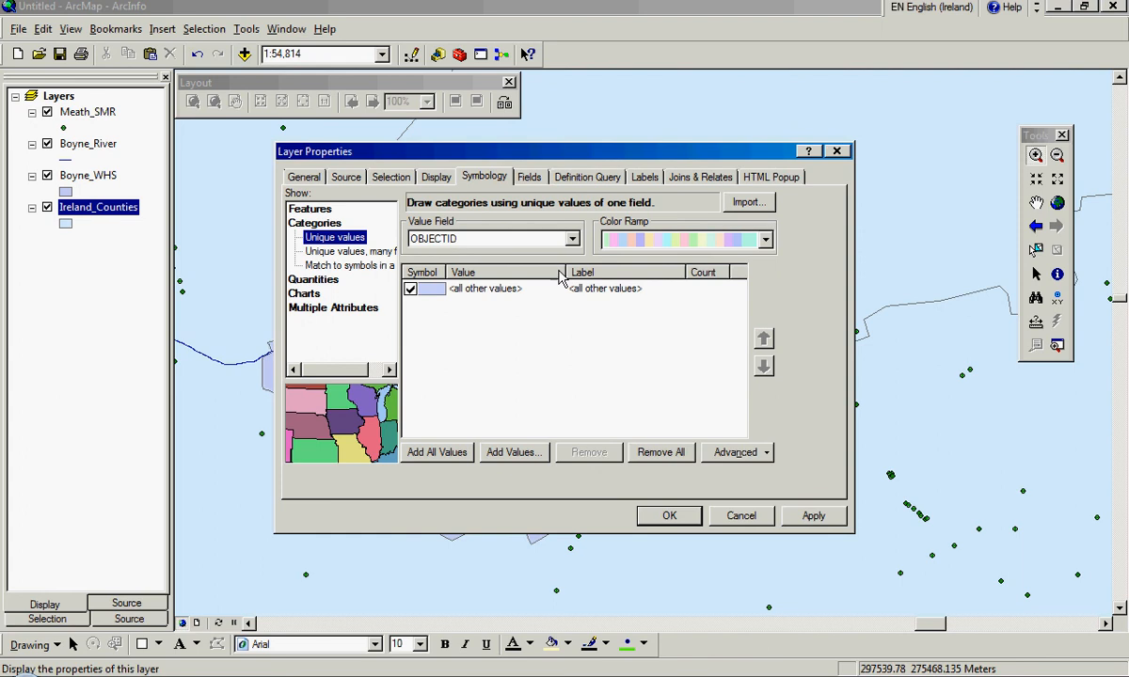
{"action": "left_click", "coordinate": [528, 238]}
{"action": "left_click", "coordinate": [519, 279]}
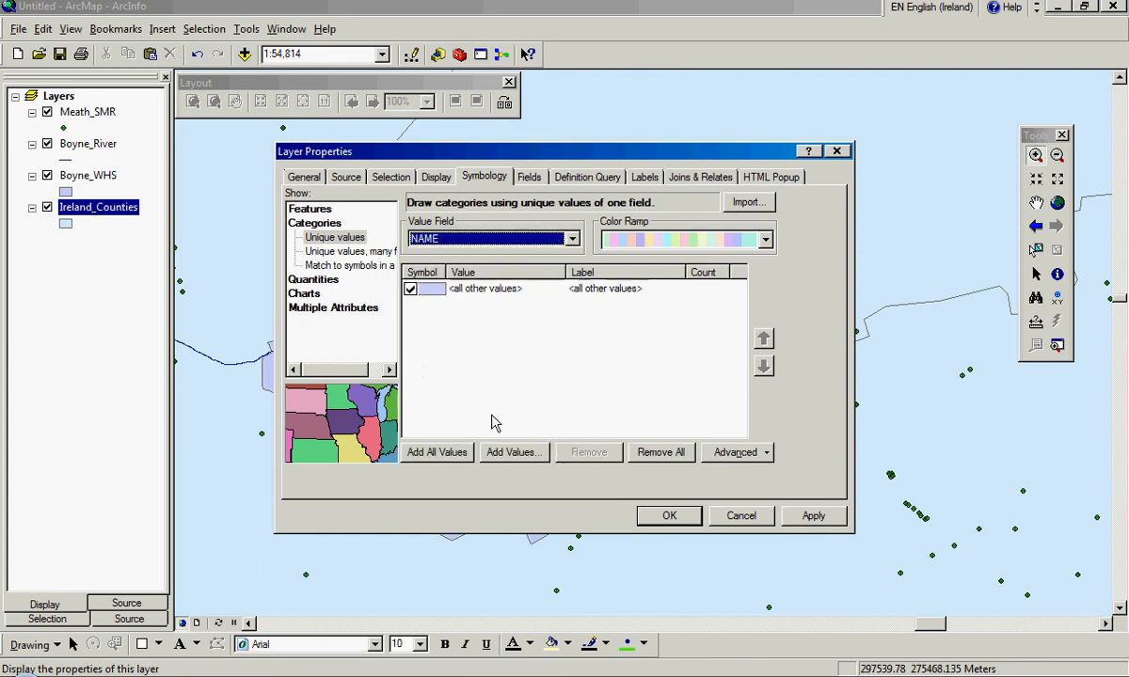
{"action": "left_click", "coordinate": [437, 452]}
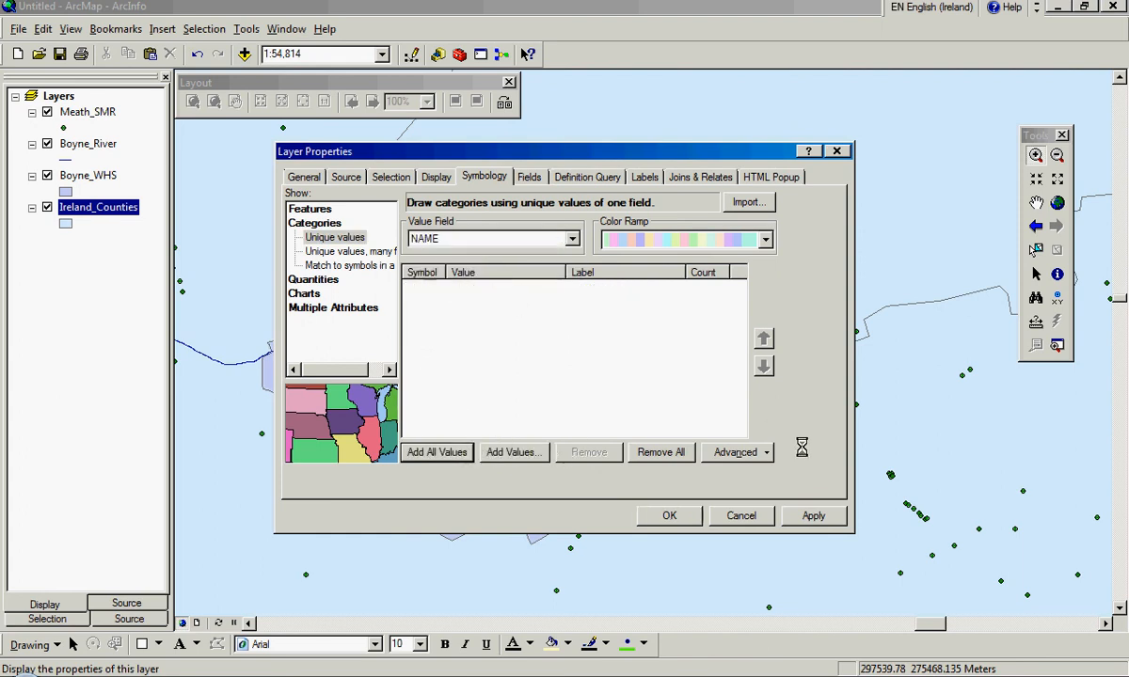
{"action": "left_click", "coordinate": [813, 514]}
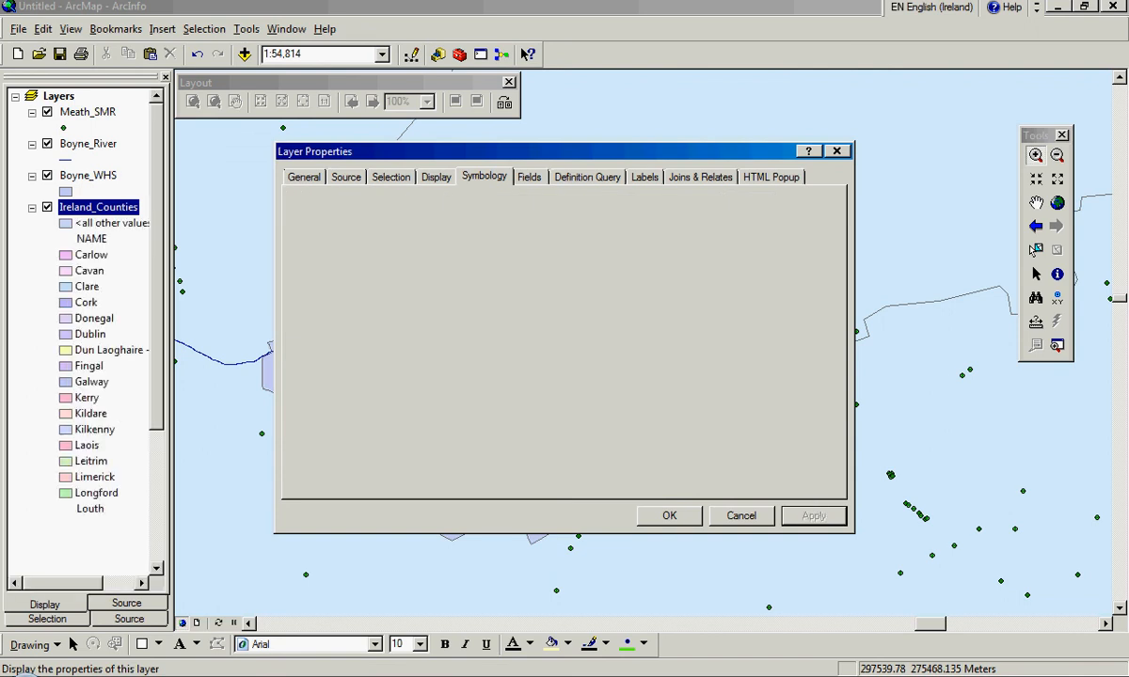
{"action": "left_click", "coordinate": [700, 515]}
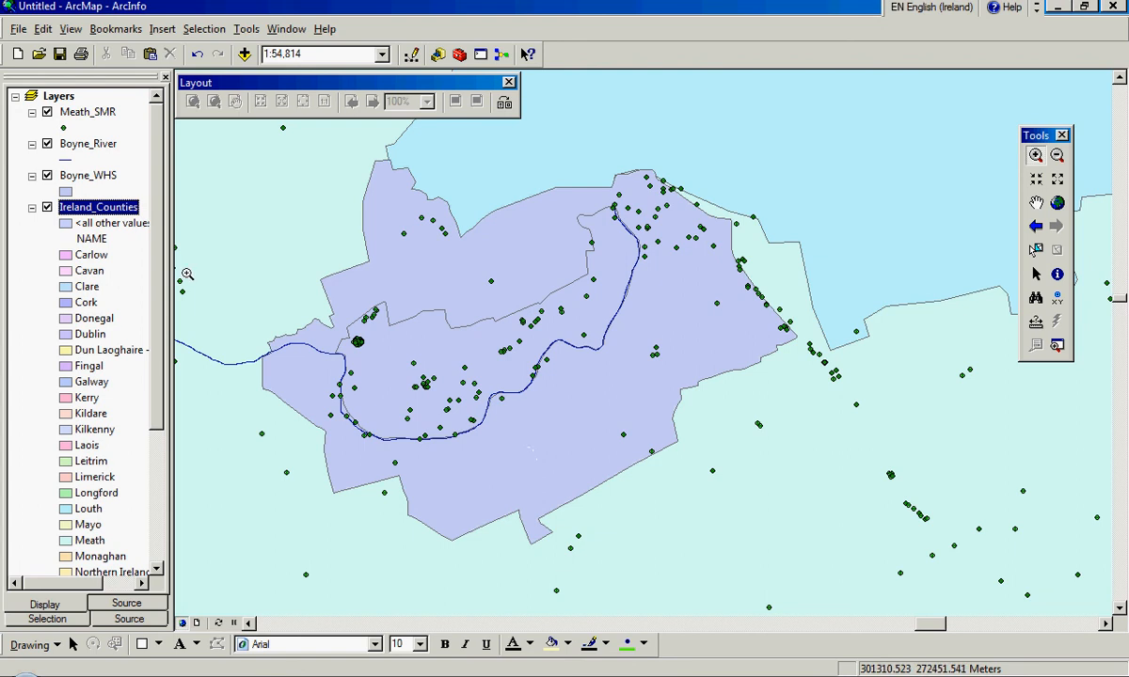
- Collapse the Ireland_Counties legend and examine the Boyne_WHS attribute table, selecting the Buffer zone and Core Area records in turn to locate them
{"action": "left_click", "coordinate": [32, 207]}
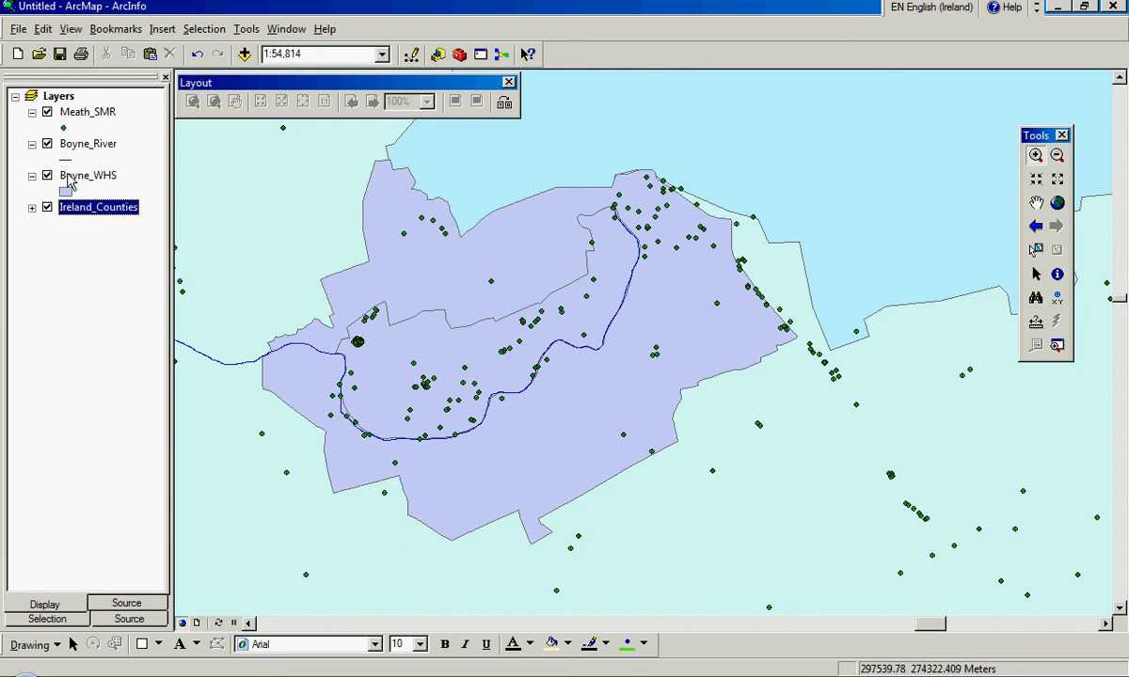
{"action": "left_click", "coordinate": [69, 182]}
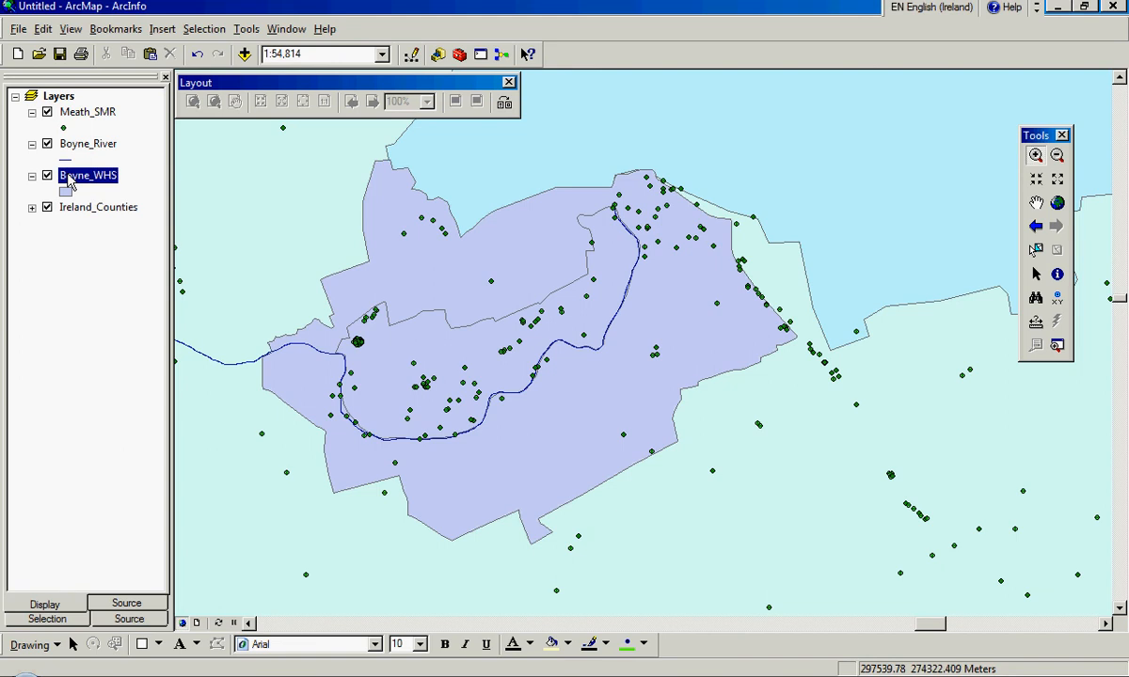
{"action": "right_click", "coordinate": [68, 181]}
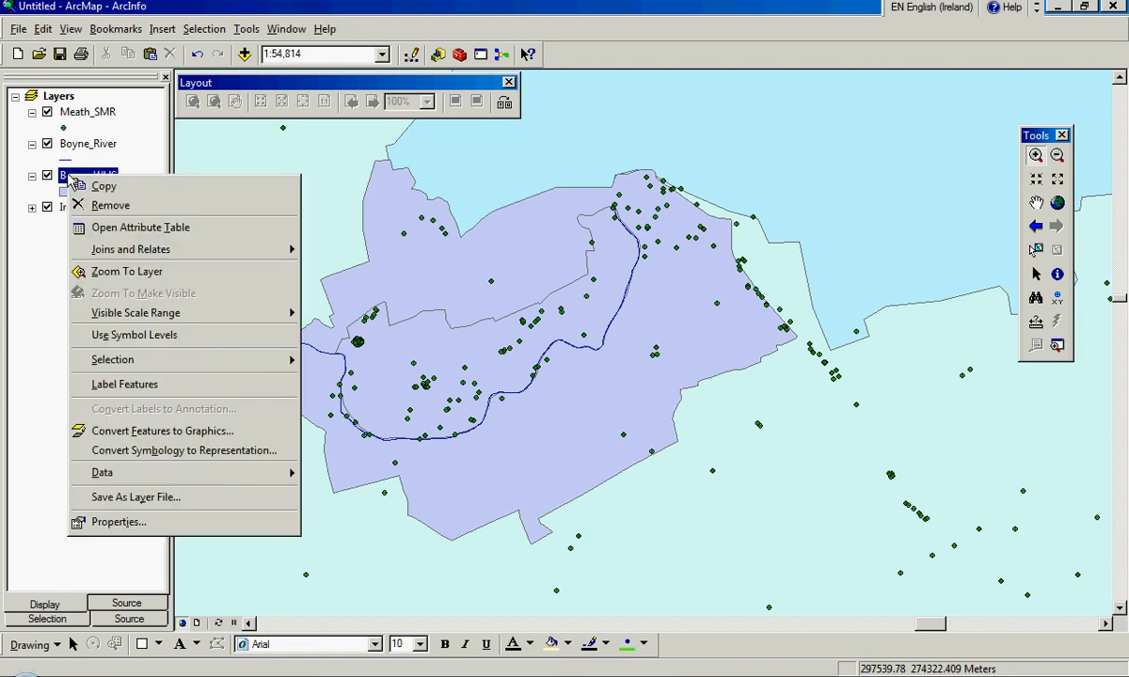
{"action": "left_click", "coordinate": [122, 228]}
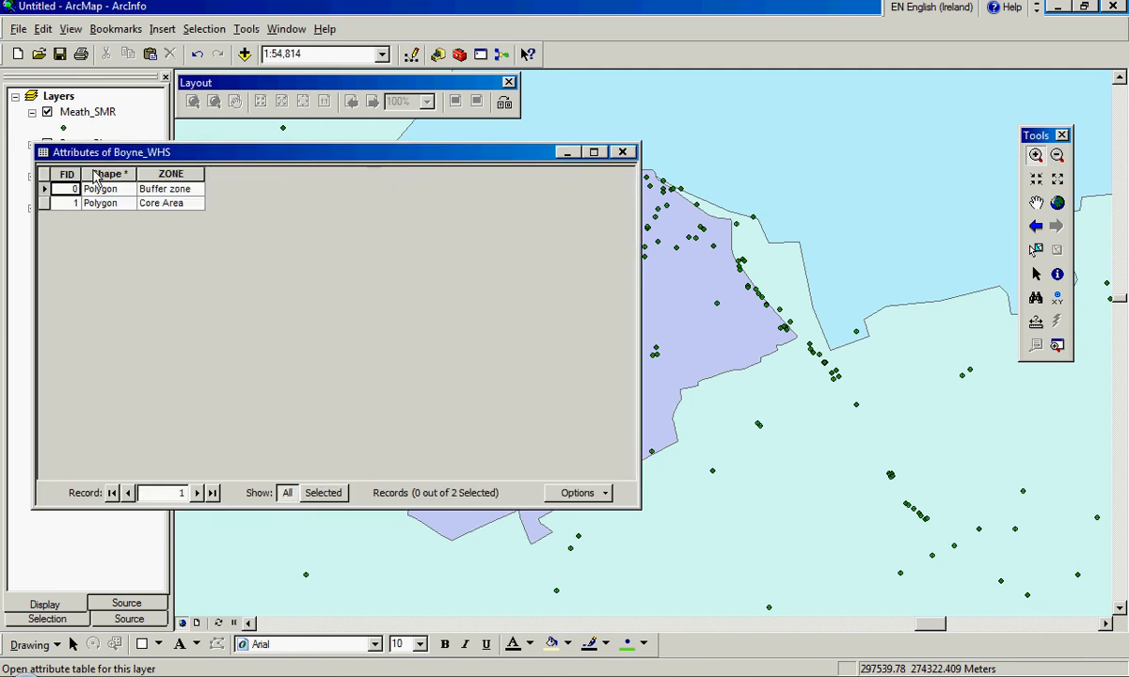
{"action": "left_click_drag", "start_coordinate": [167, 152], "coordinate": [656, 343]}
{"action": "left_click", "coordinate": [539, 381]}
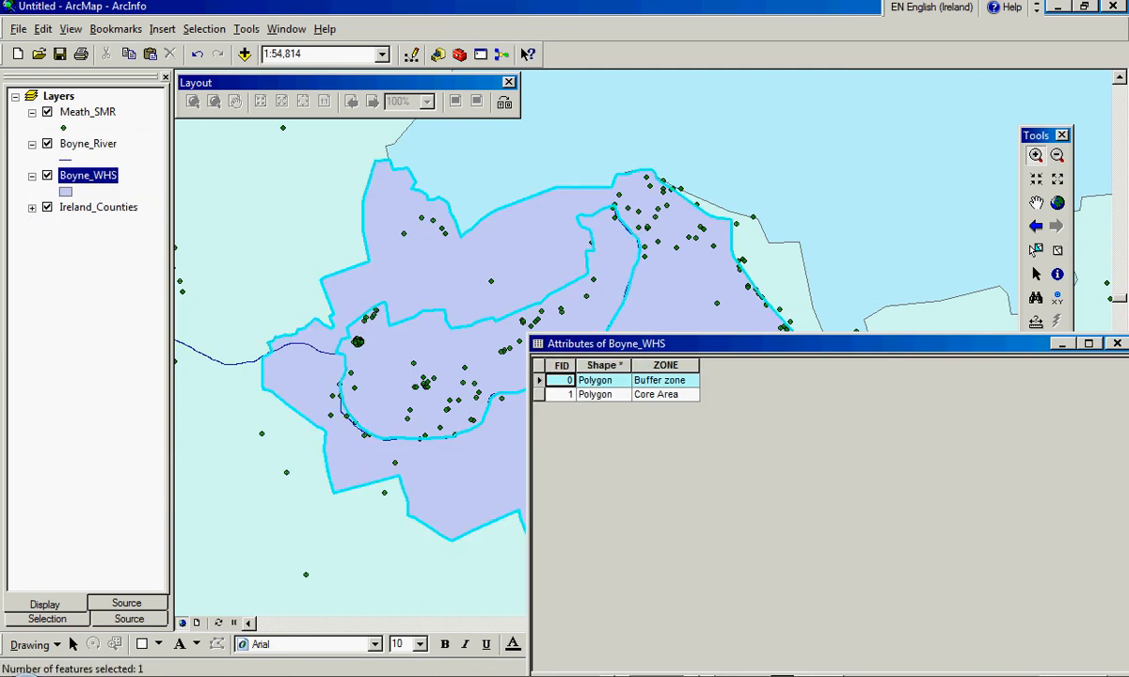
{"action": "left_click", "coordinate": [539, 394]}
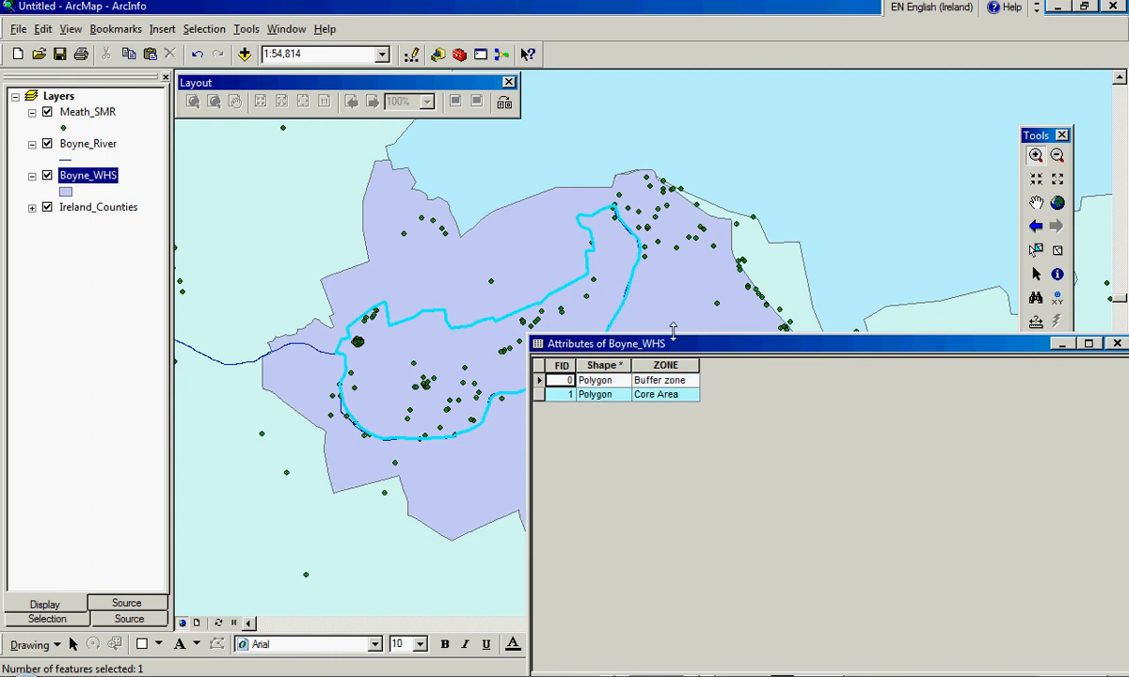
{"action": "left_click_drag", "start_coordinate": [679, 345], "coordinate": [439, 278]}
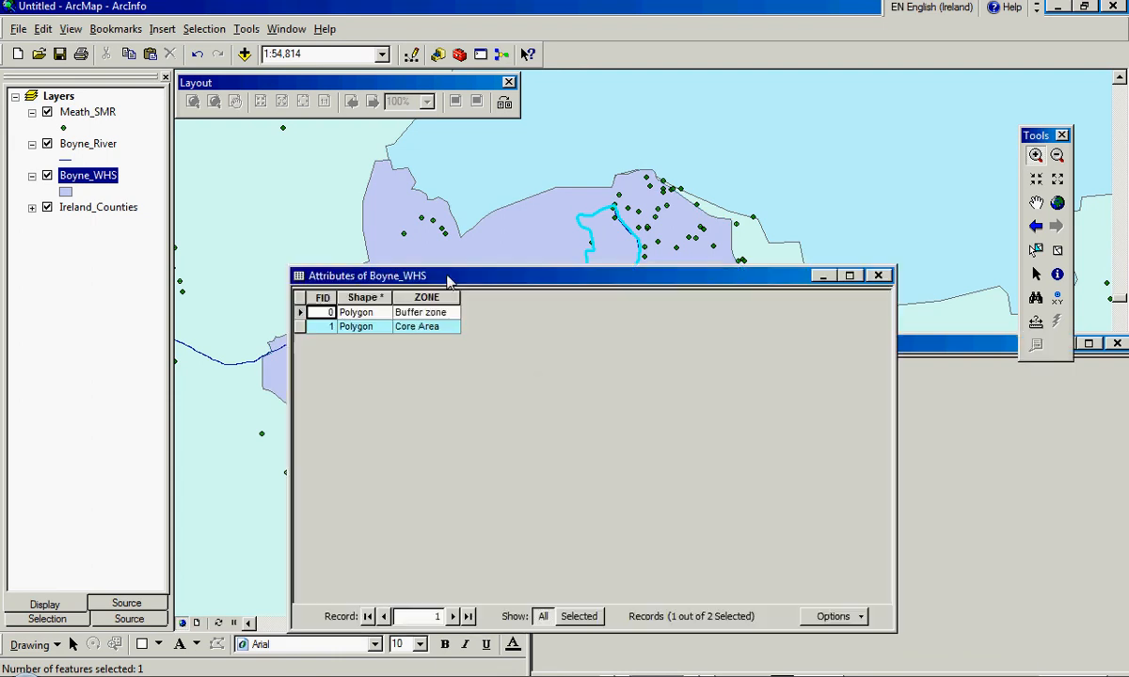
{"action": "left_click", "coordinate": [877, 275]}
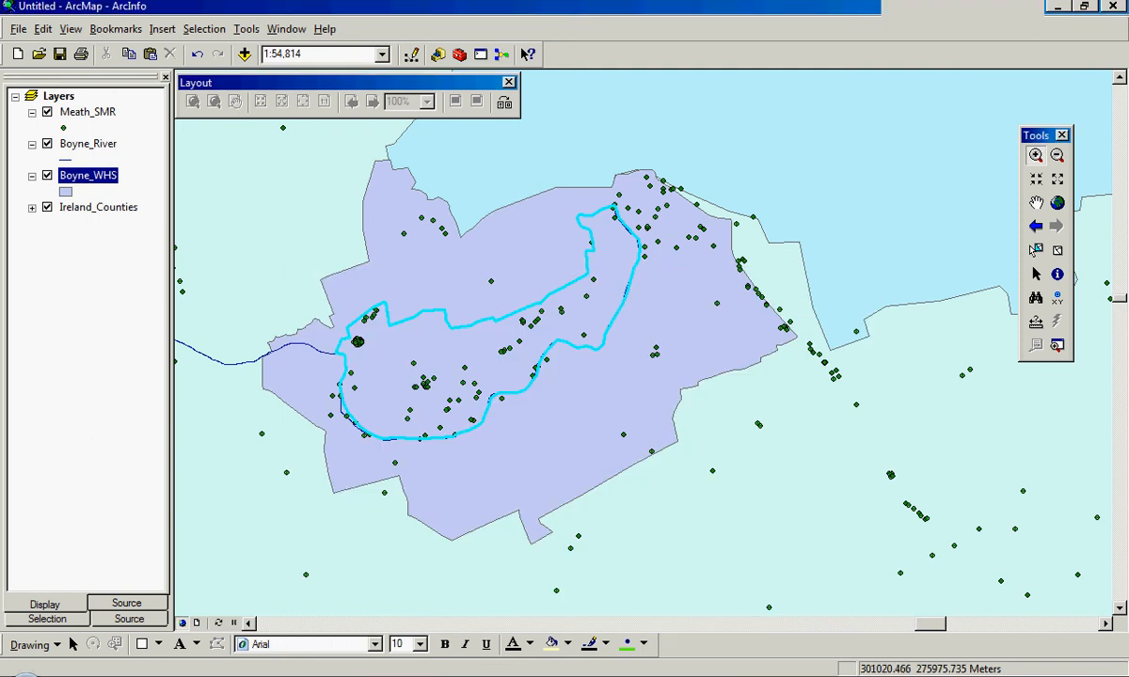
- Set the Boyne_WHS layer's symbology to unique values of the ZONE field and add all values
{"action": "right_click", "coordinate": [79, 180]}
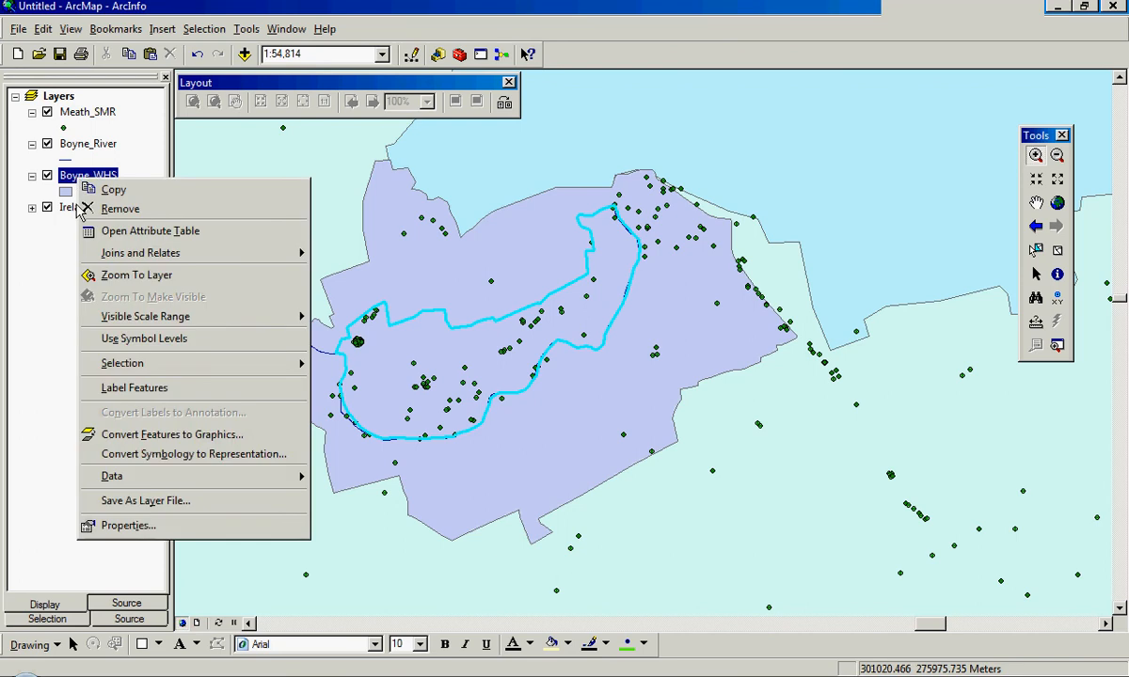
{"action": "left_click", "coordinate": [200, 527]}
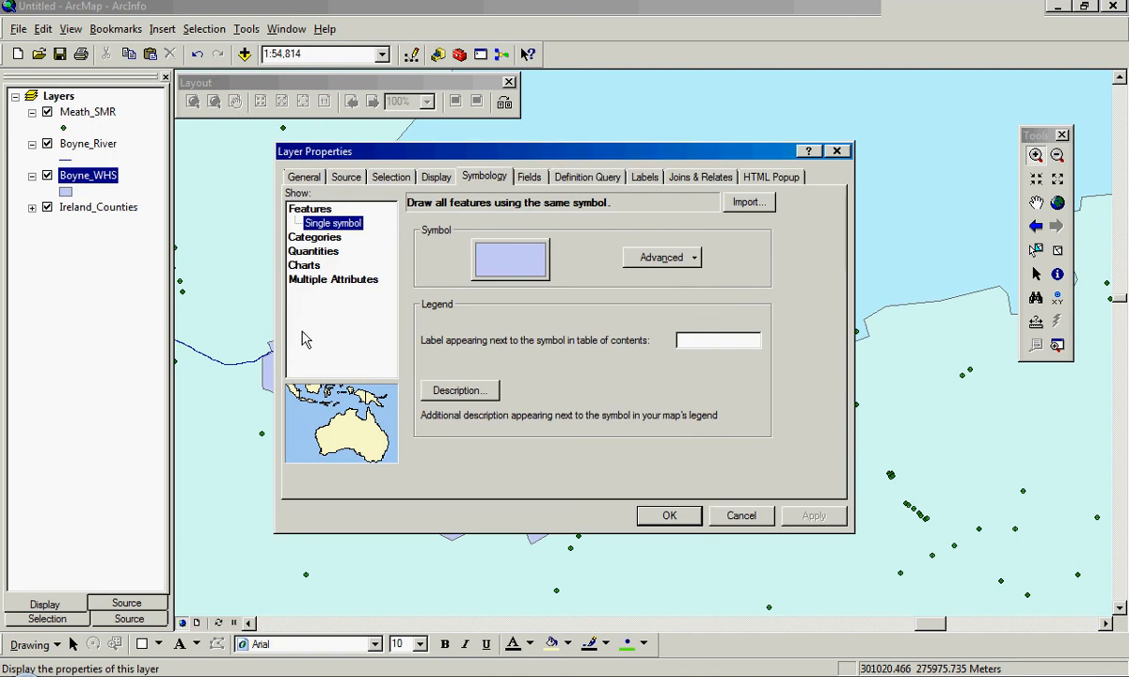
{"action": "left_click", "coordinate": [313, 239]}
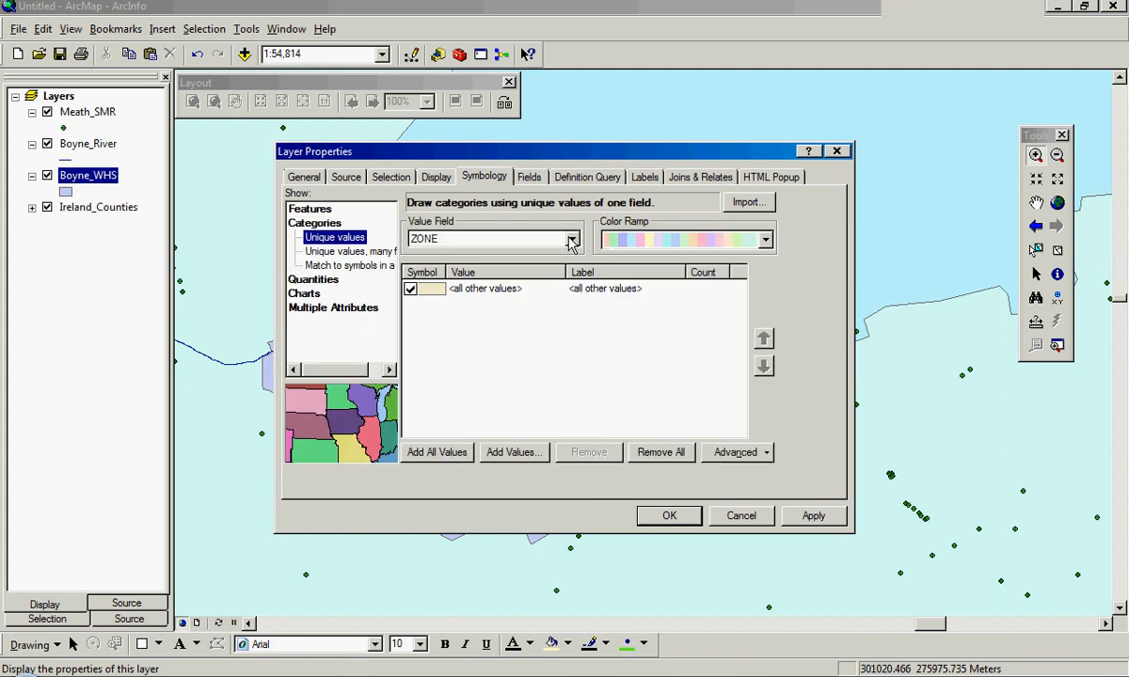
{"action": "left_click", "coordinate": [555, 238]}
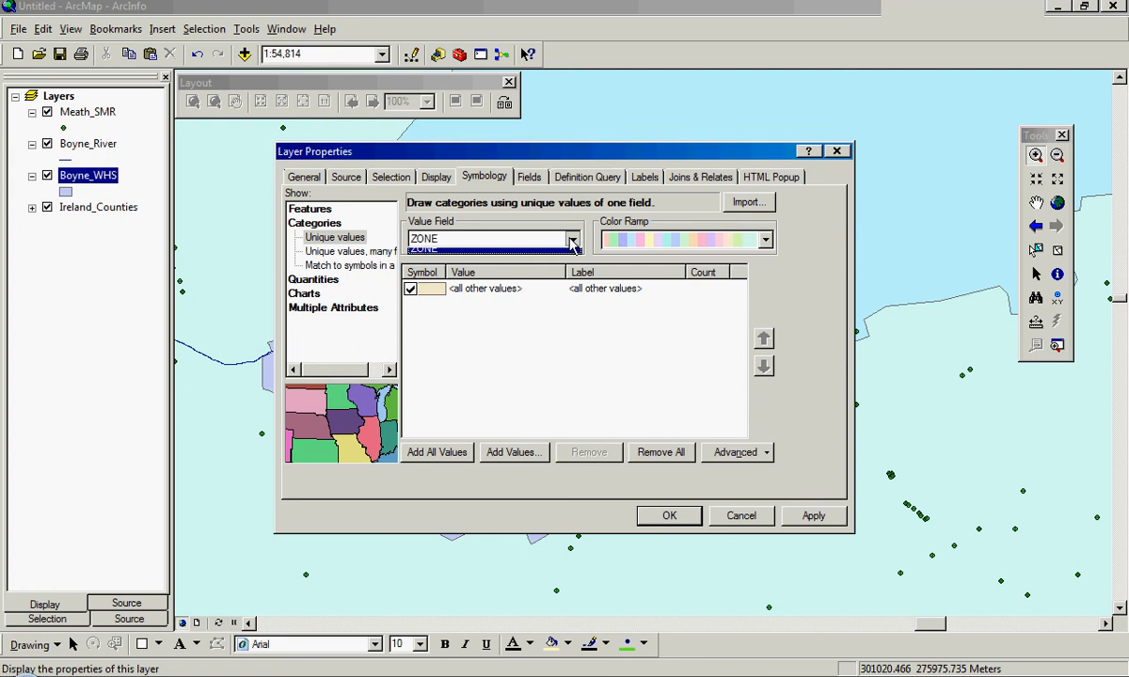
{"action": "left_click", "coordinate": [559, 254]}
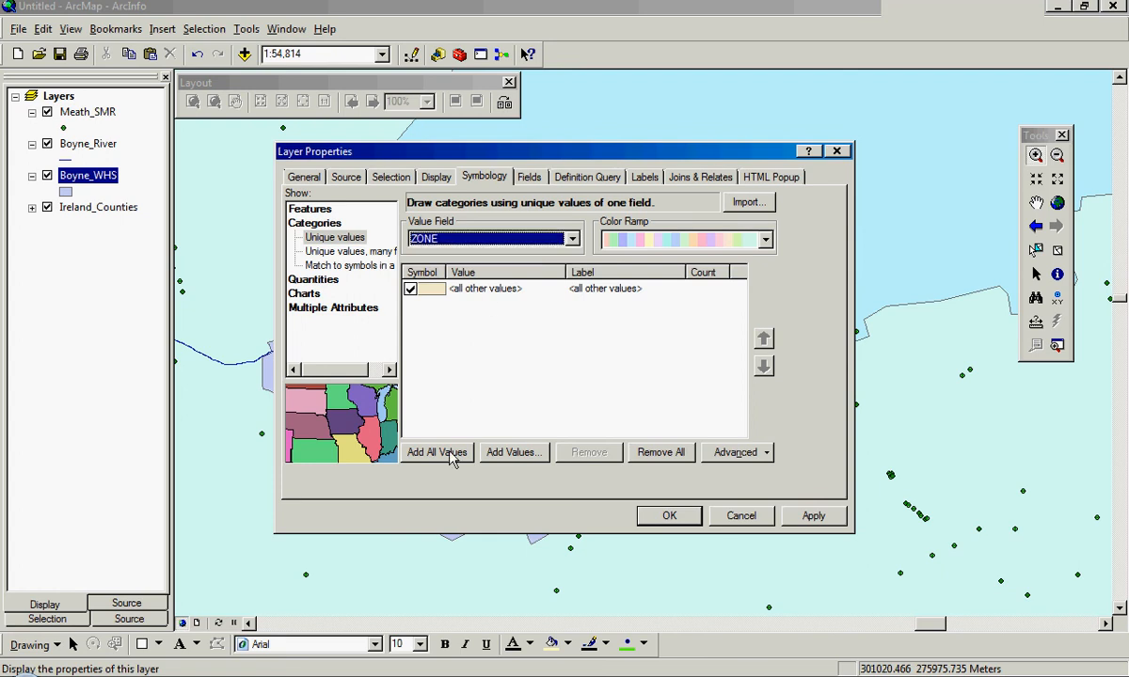
{"action": "left_click", "coordinate": [457, 451]}
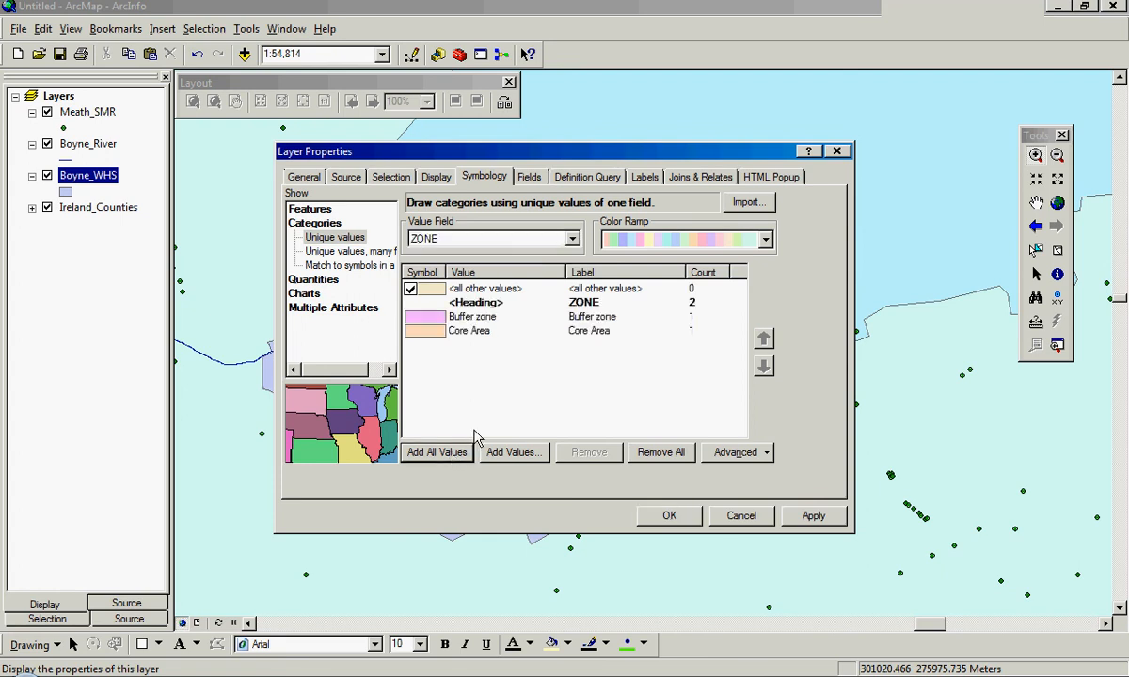
- Change the fill colour of the Core Area symbol to pale pink
{"action": "left_click", "coordinate": [442, 339]}
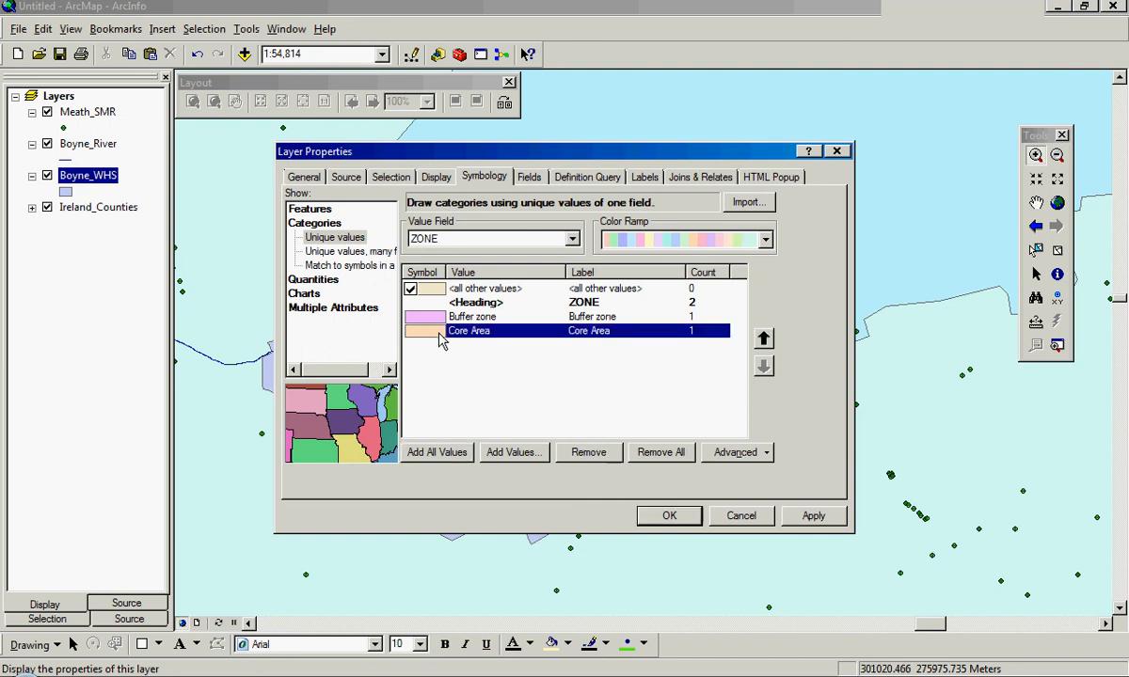
{"action": "double_click", "coordinate": [438, 333]}
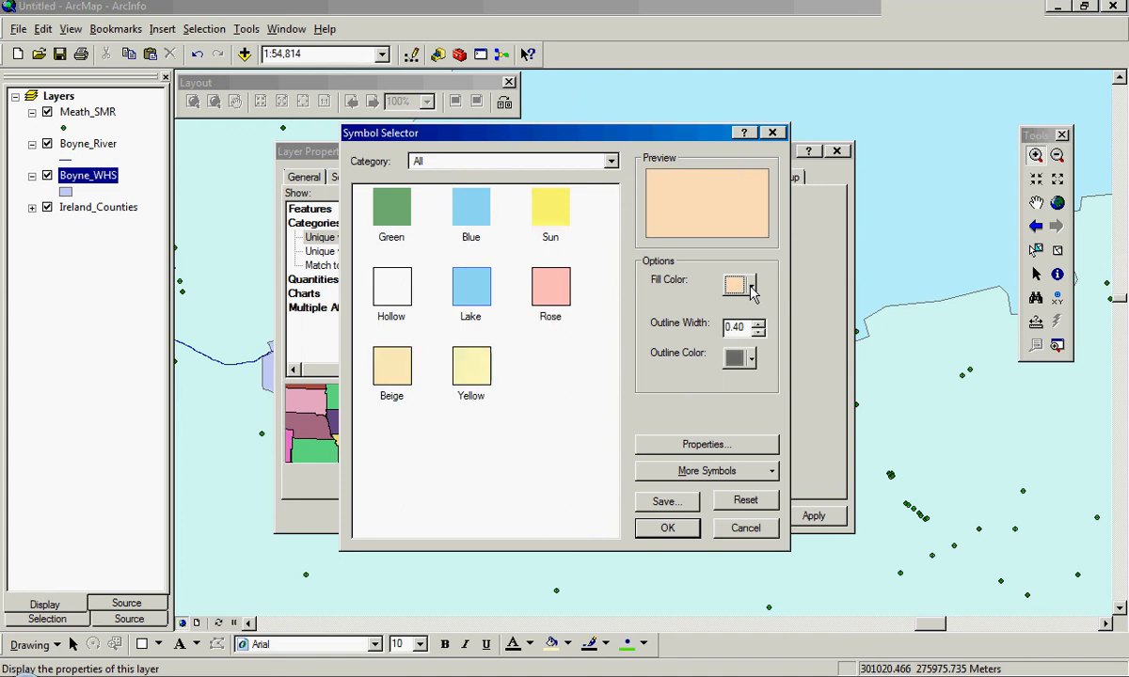
{"action": "left_click", "coordinate": [752, 286]}
{"action": "left_click", "coordinate": [750, 331]}
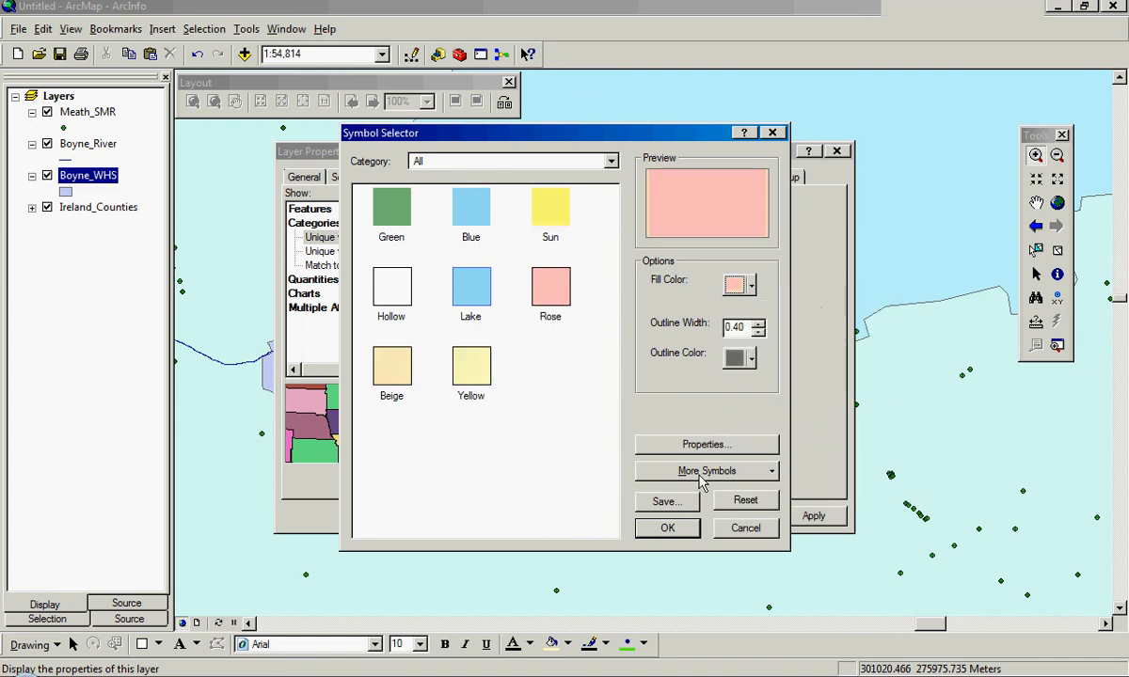
{"action": "left_click", "coordinate": [667, 528]}
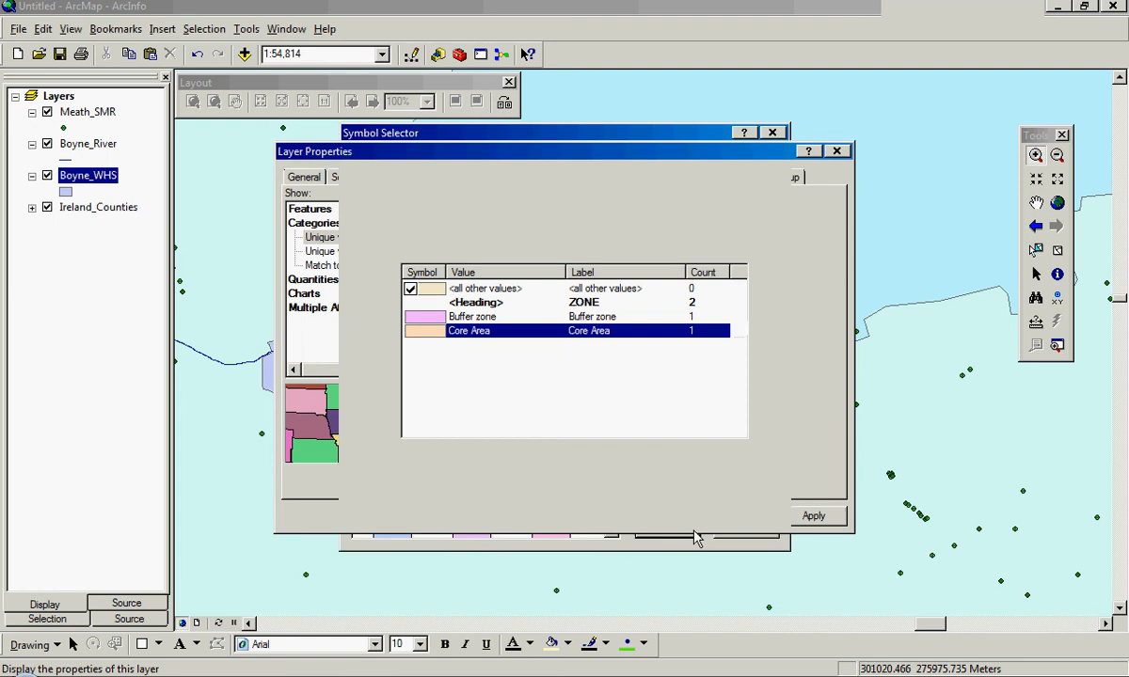
- Change the Buffer zone symbol's fill to pale green and apply the Boyne_WHS symbology to the map
{"action": "double_click", "coordinate": [424, 316]}
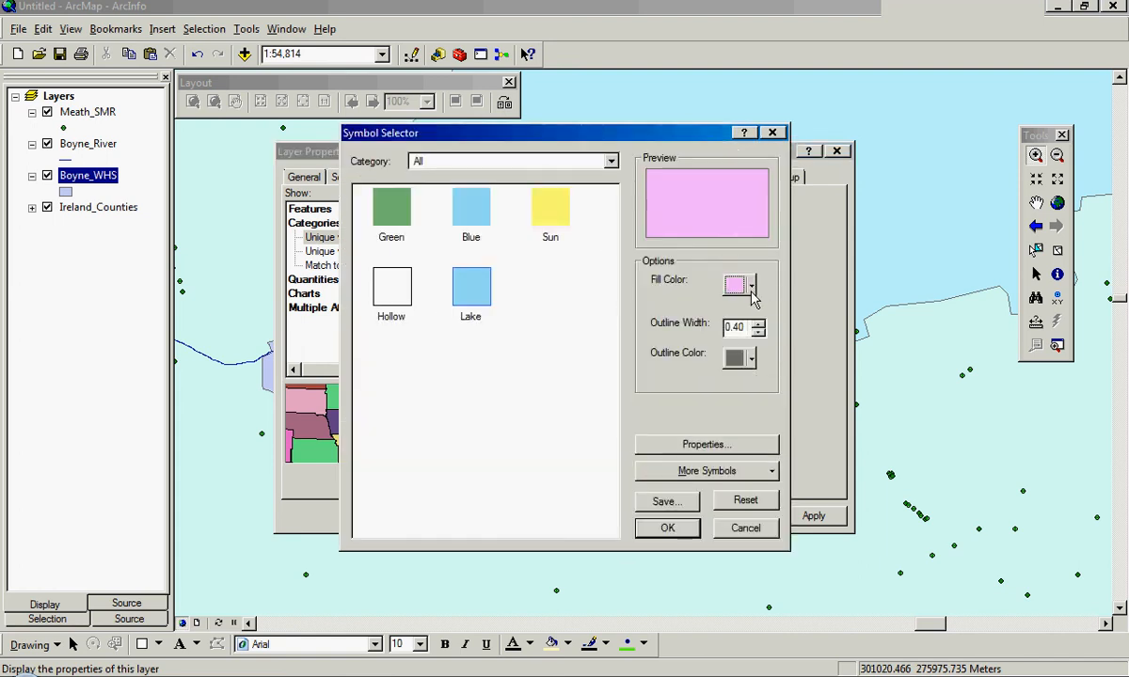
{"action": "left_click", "coordinate": [750, 287]}
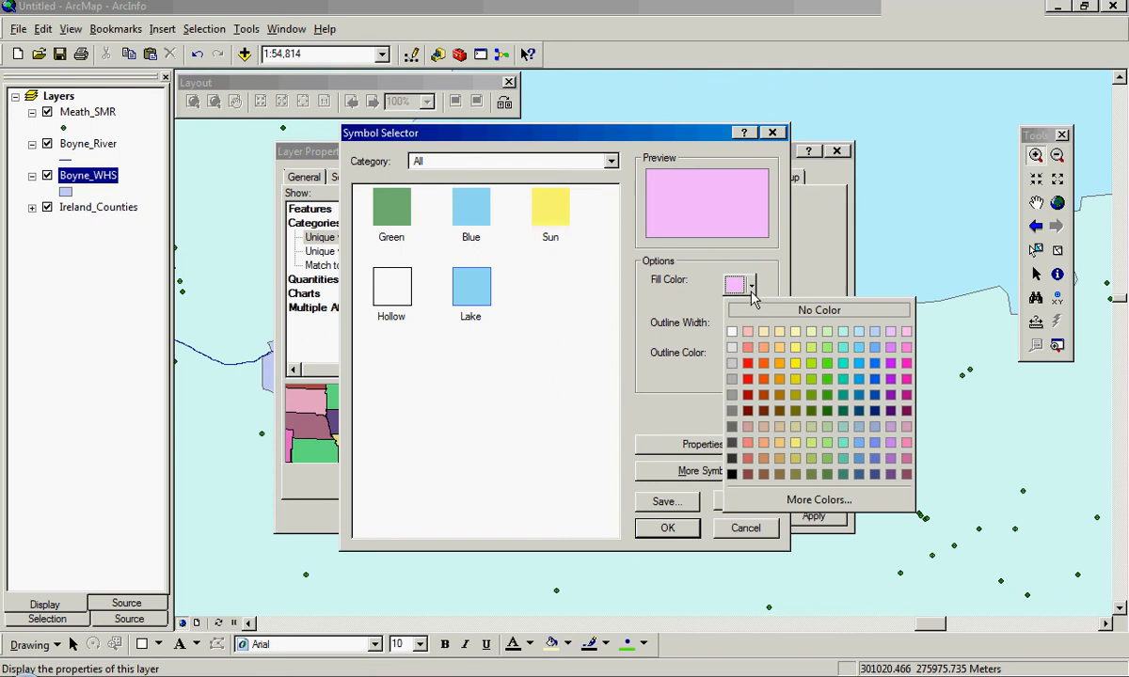
{"action": "left_click", "coordinate": [825, 334]}
{"action": "left_click", "coordinate": [667, 529]}
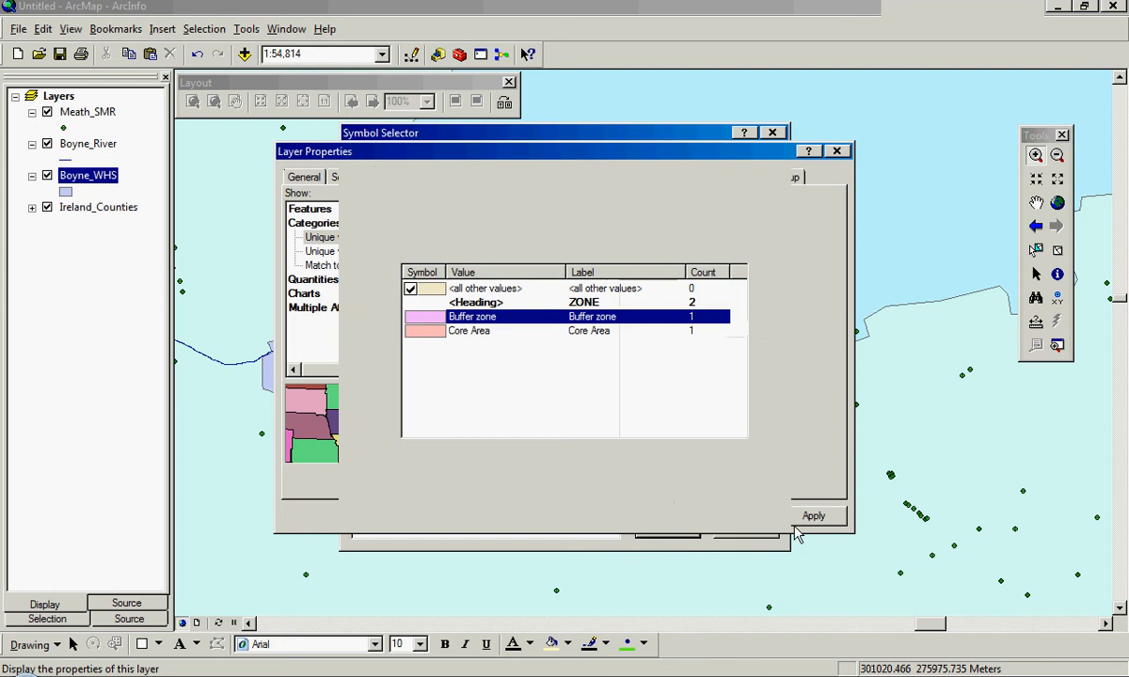
{"action": "left_click", "coordinate": [811, 516]}
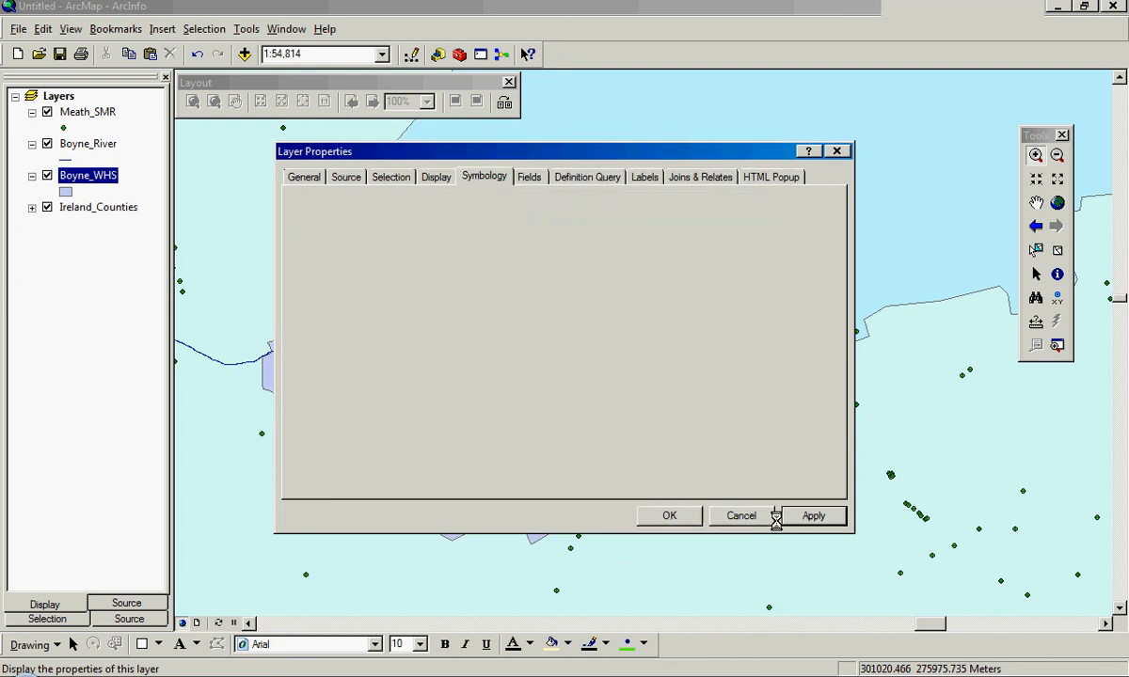
{"action": "left_click", "coordinate": [670, 516]}
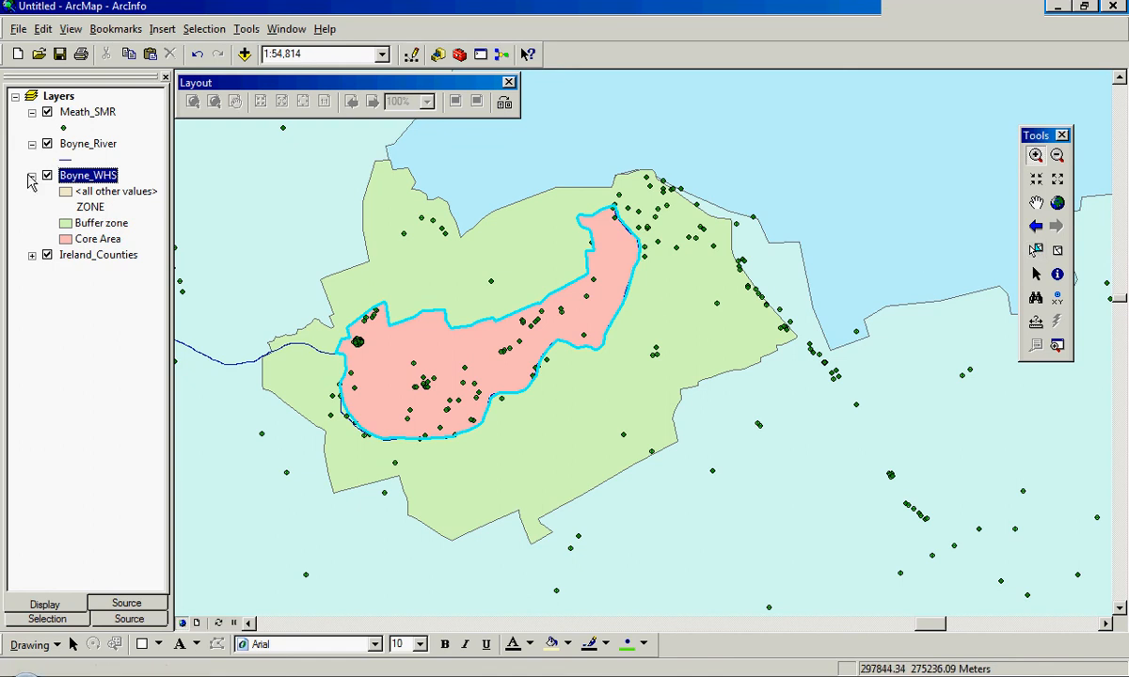
- Collapse the Boyne_WHS legend and set the Boyne_River line symbol's width to 2, applying it to the map
{"action": "key", "text": "Delete"}
{"action": "left_click", "coordinate": [86, 147]}
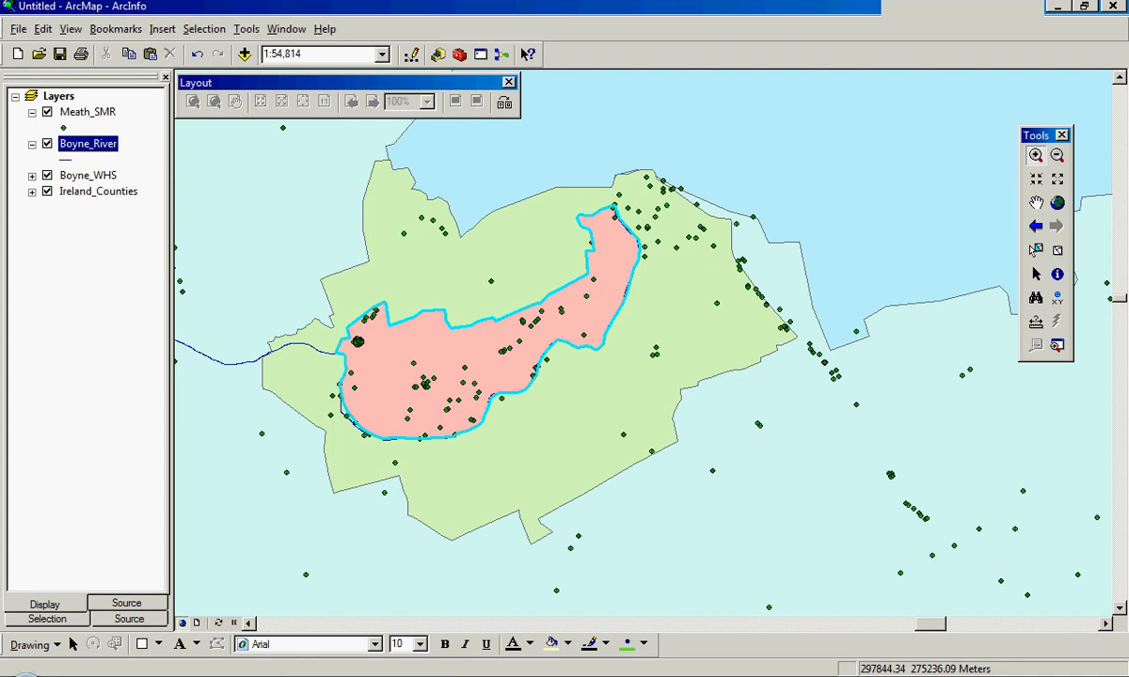
{"action": "right_click", "coordinate": [89, 152]}
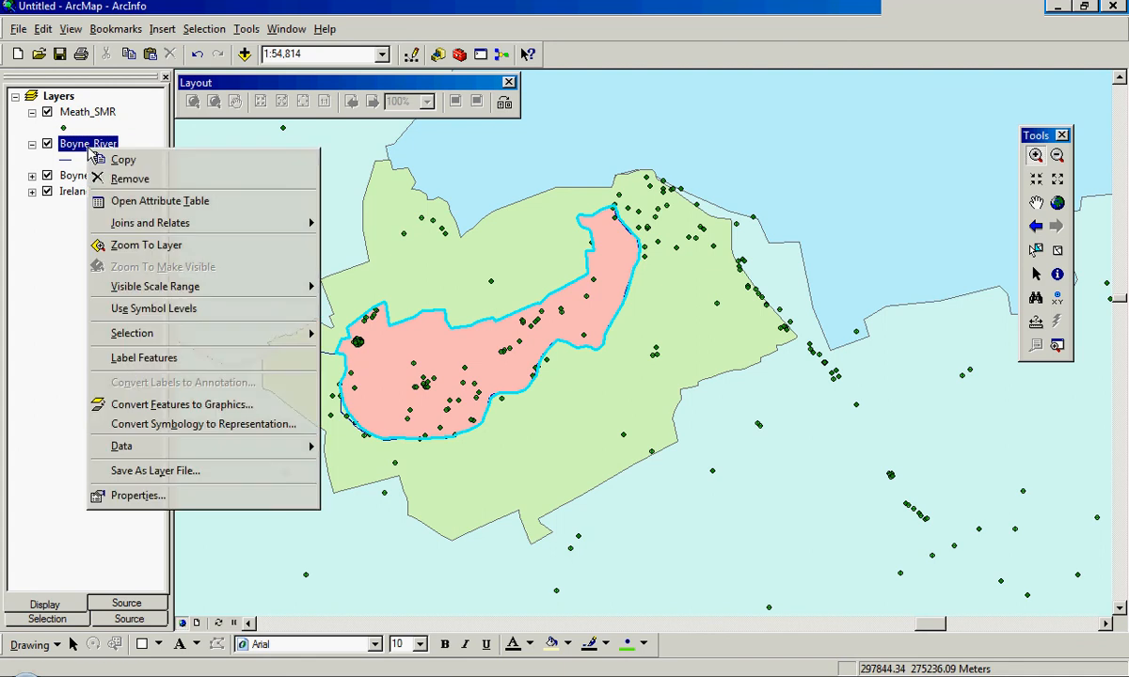
{"action": "left_click", "coordinate": [161, 495]}
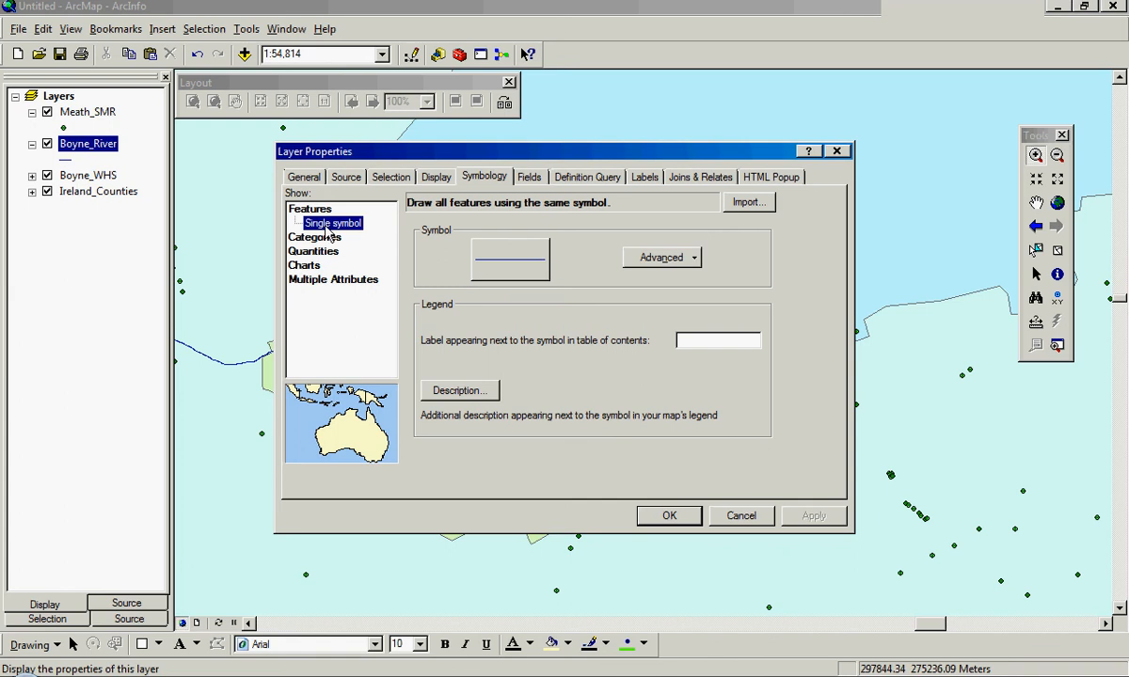
{"action": "left_click", "coordinate": [516, 271]}
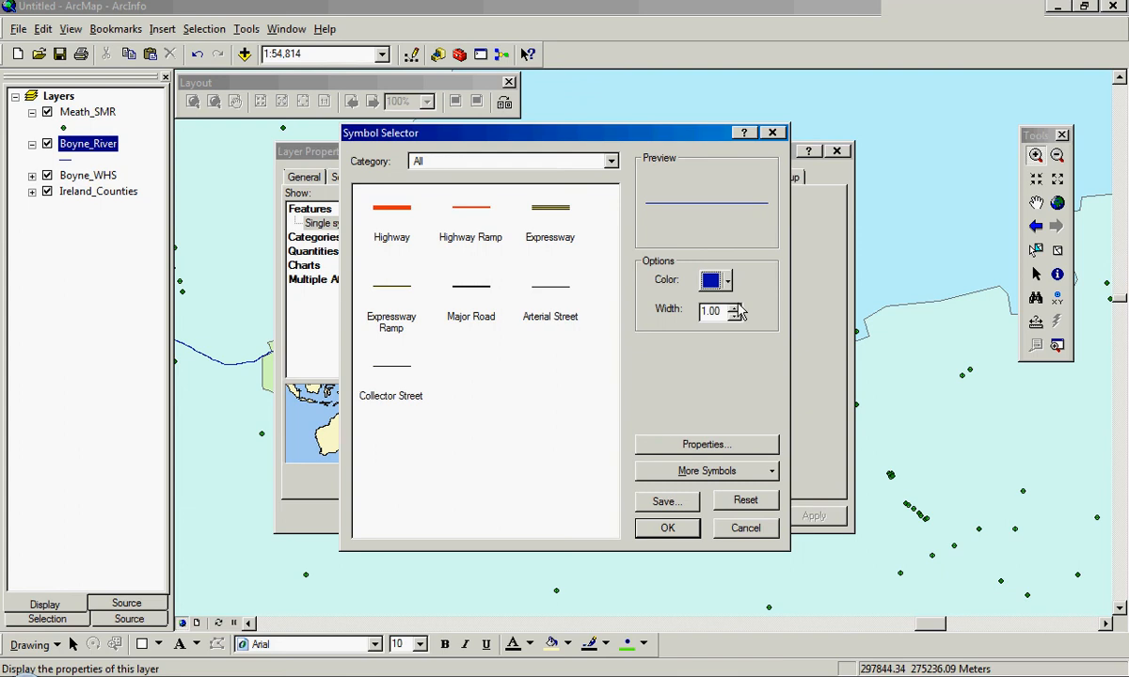
{"action": "left_click", "coordinate": [735, 305]}
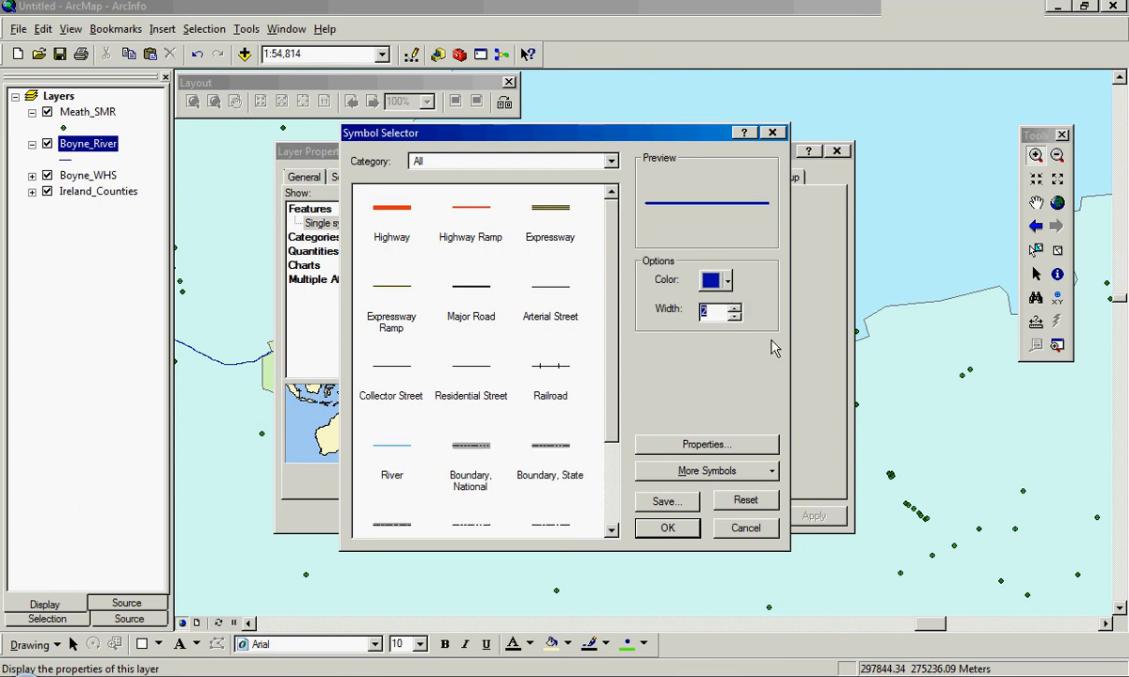
{"action": "left_click", "coordinate": [666, 528]}
{"action": "left_click", "coordinate": [813, 516]}
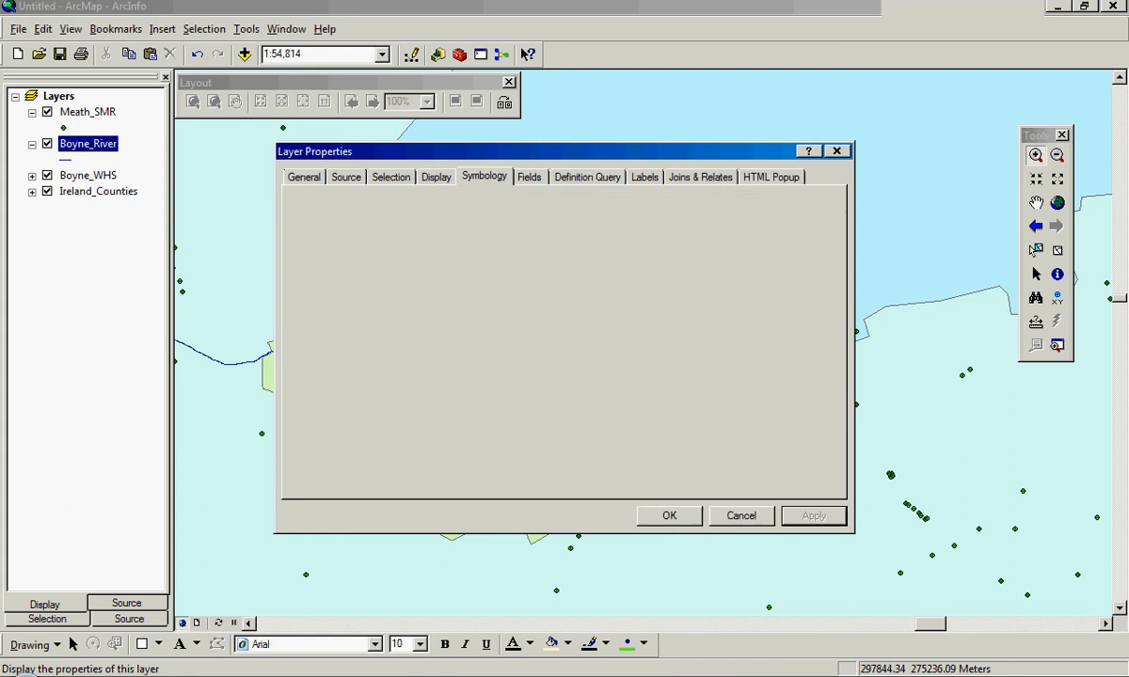
{"action": "left_click", "coordinate": [683, 522]}
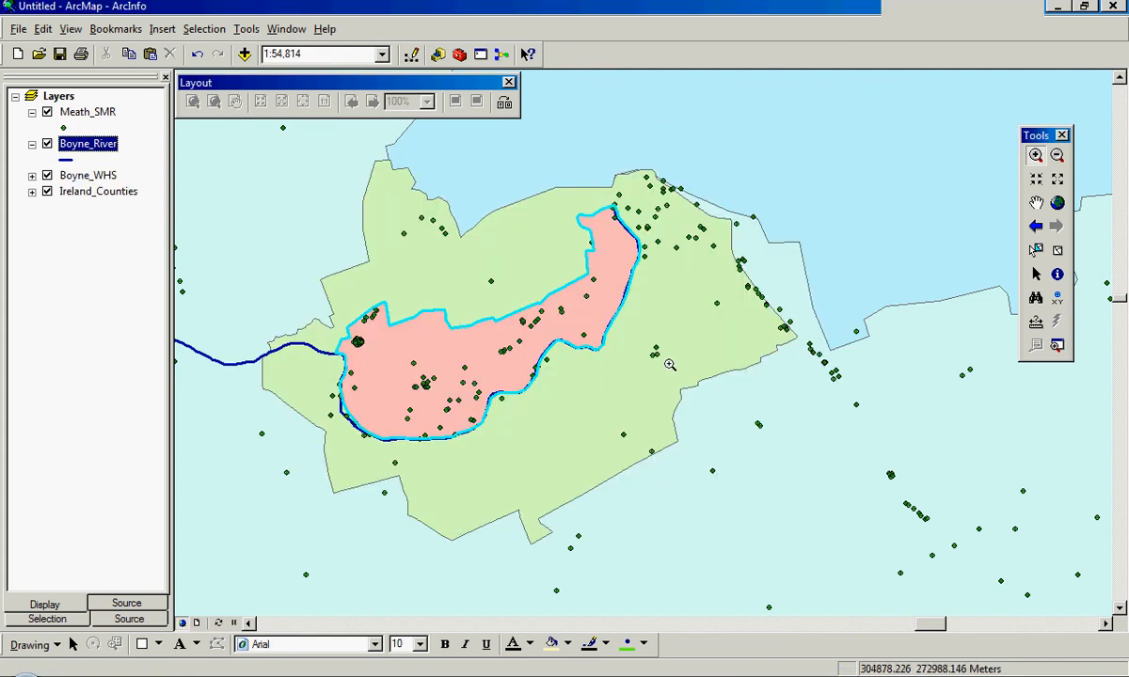
- Change the Meath_SMR layer's point symbol colour to dark grey
{"action": "left_click", "coordinate": [1057, 154]}
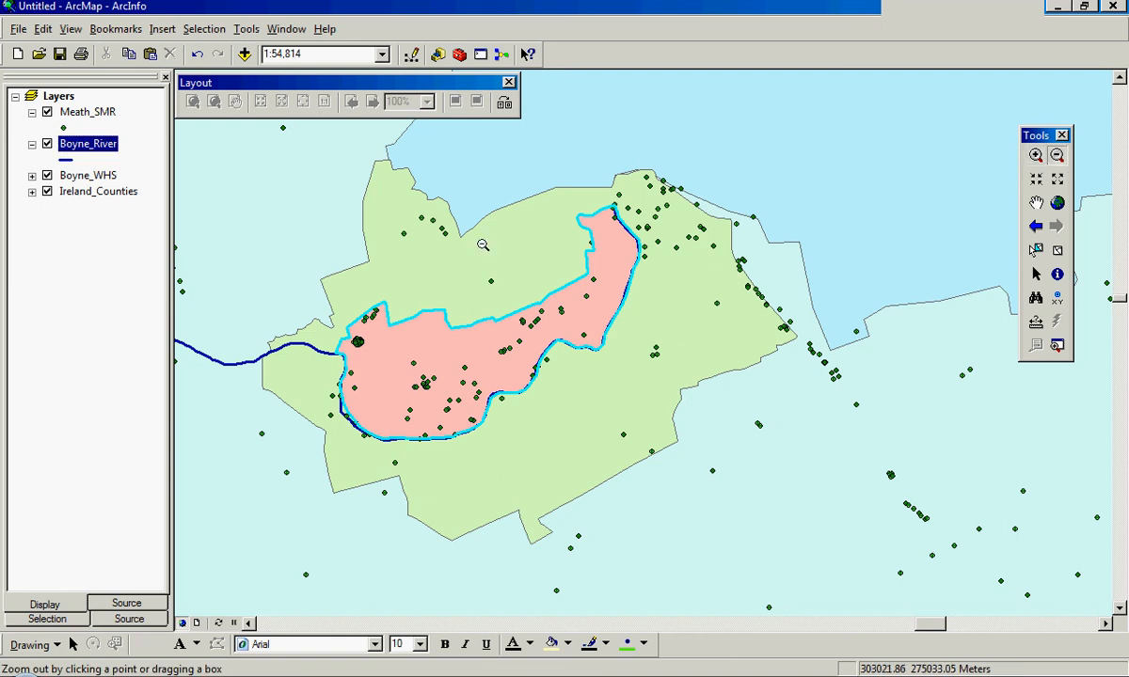
{"action": "left_click_drag", "start_coordinate": [463, 244], "coordinate": [630, 396]}
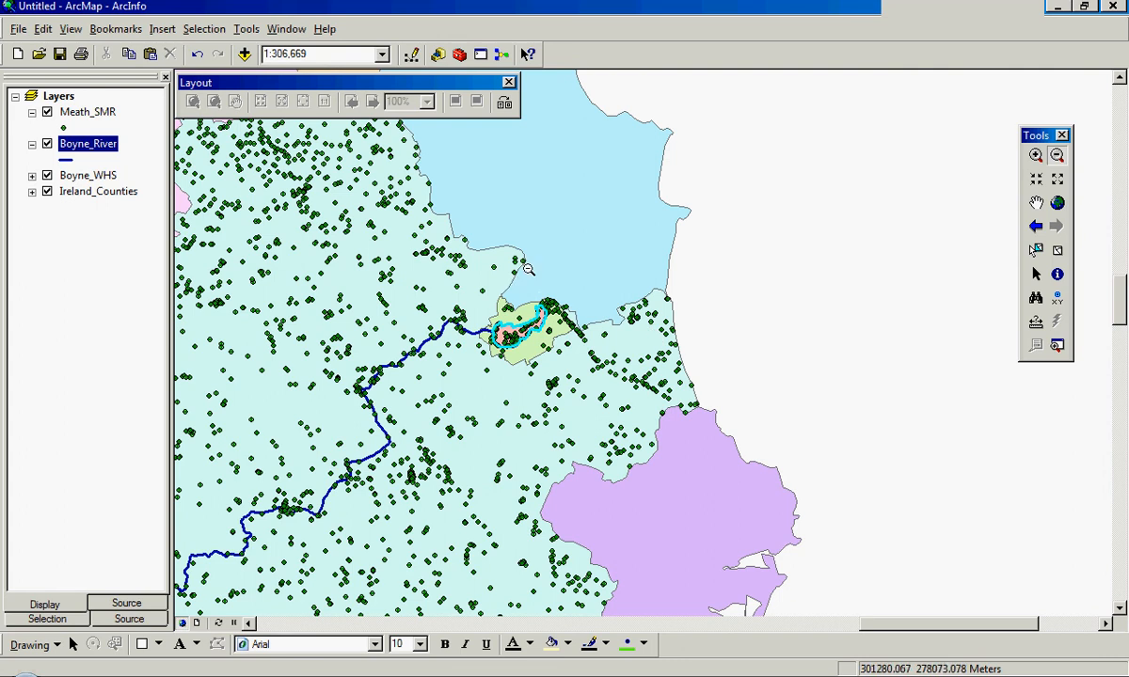
{"action": "left_click", "coordinate": [95, 114], "text": "ctrl"}
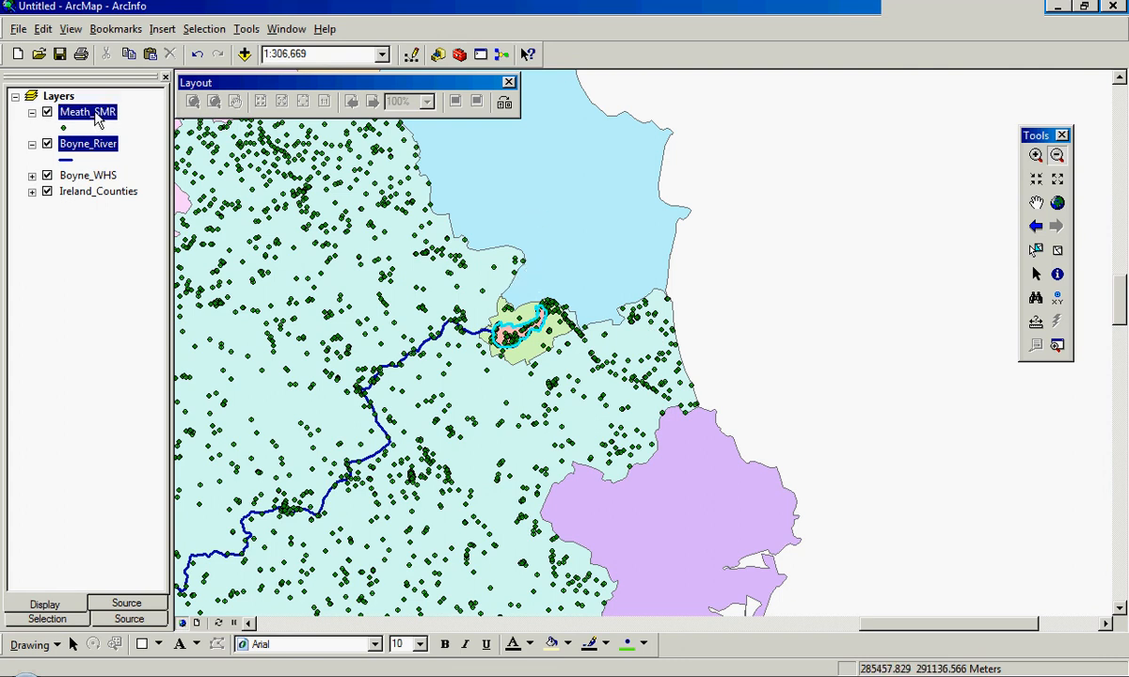
{"action": "left_click", "coordinate": [97, 116]}
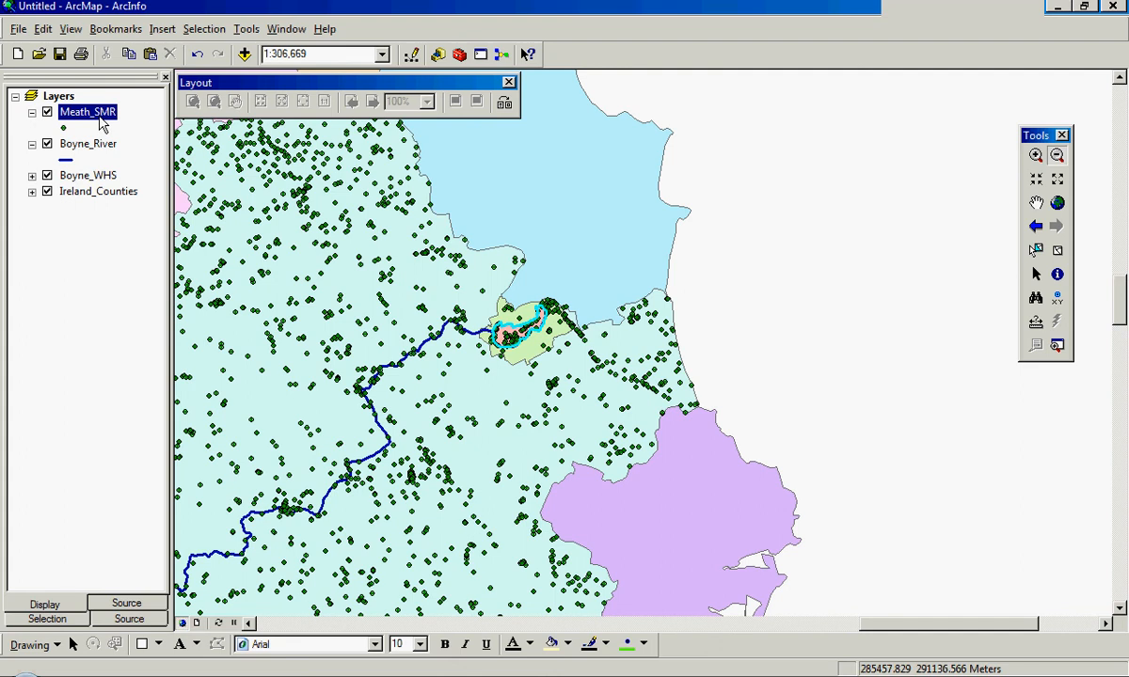
{"action": "right_click", "coordinate": [97, 115]}
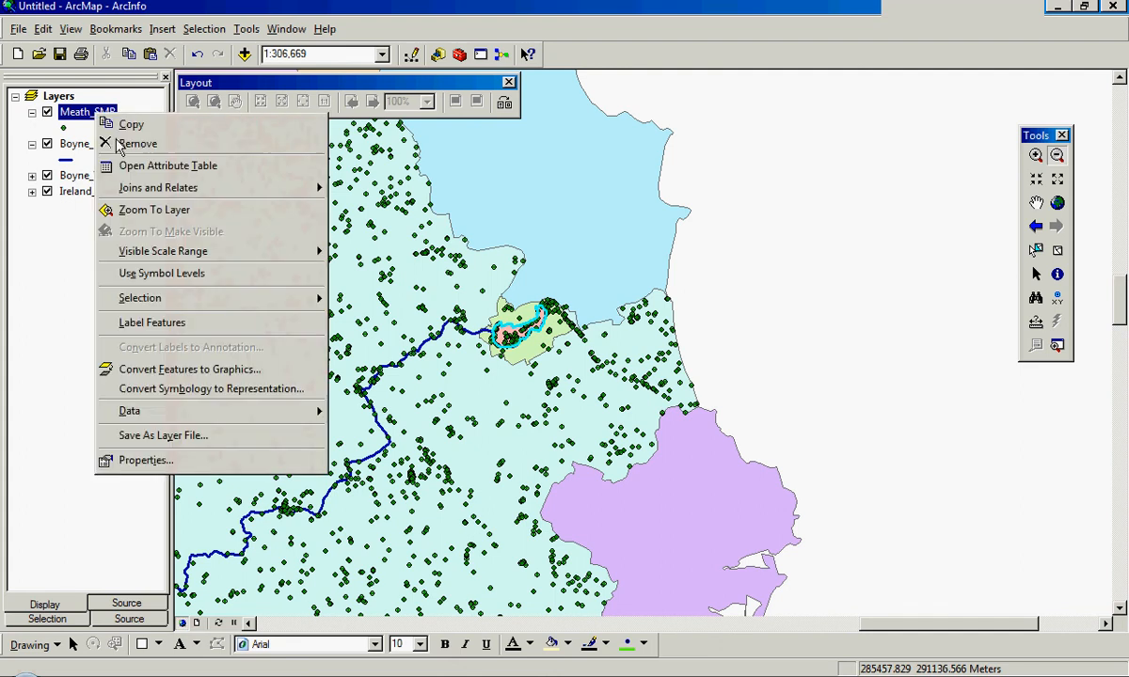
{"action": "left_click", "coordinate": [151, 460]}
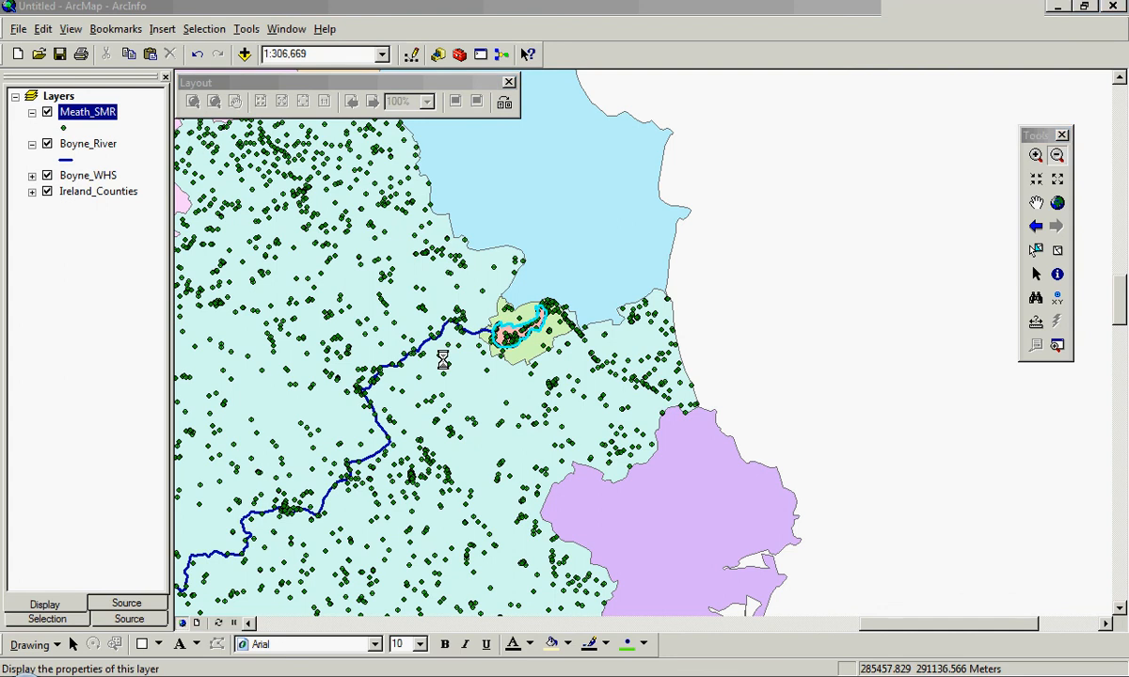
{"action": "left_click", "coordinate": [477, 246]}
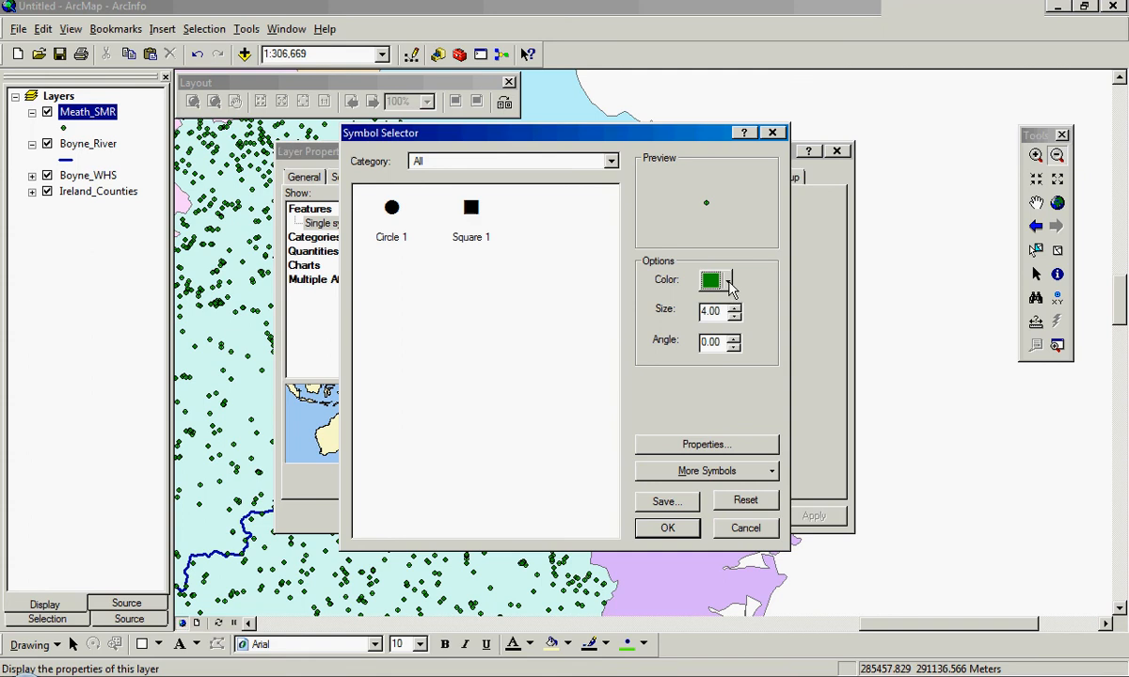
{"action": "left_click", "coordinate": [727, 282]}
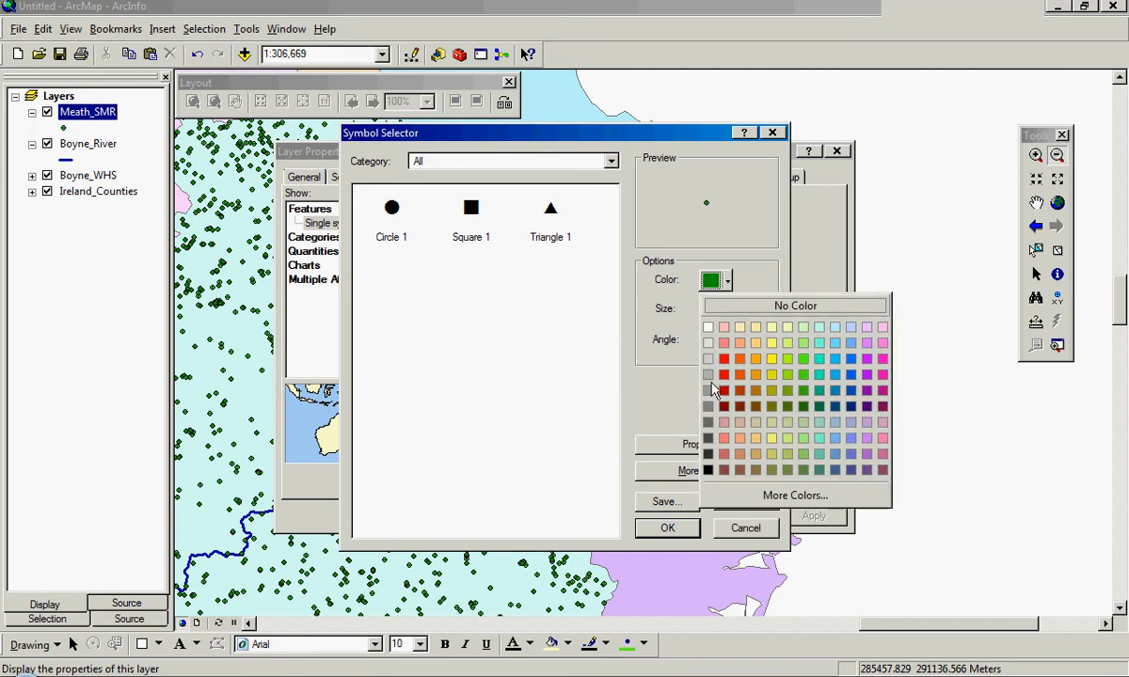
{"action": "left_click", "coordinate": [709, 456]}
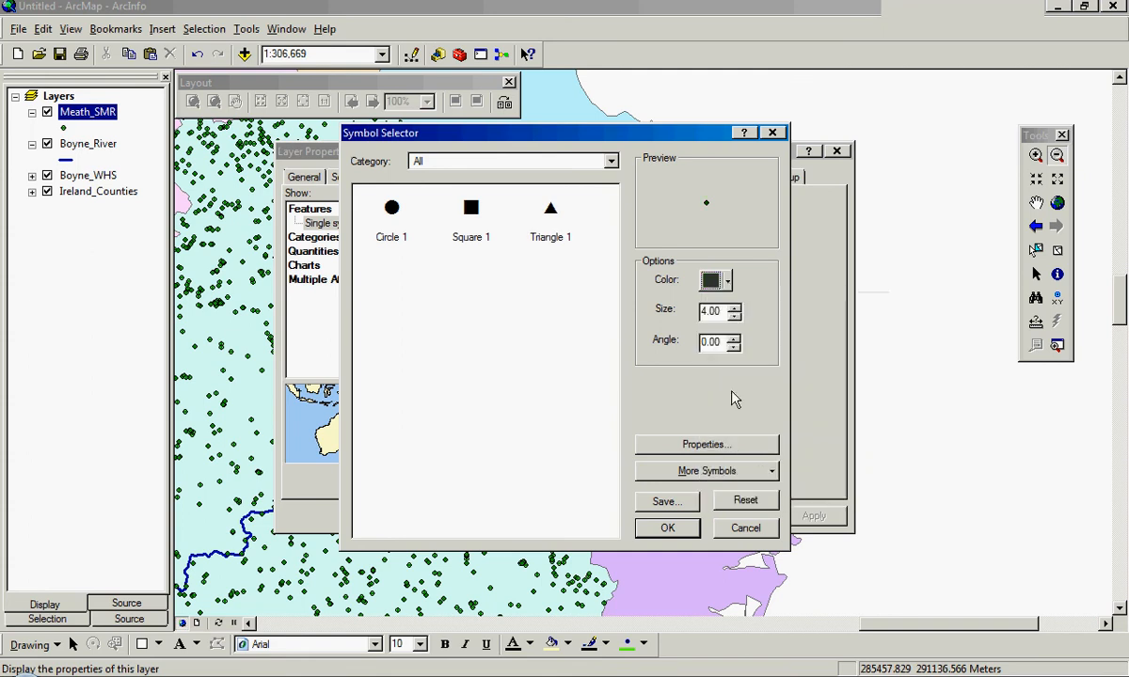
- Set the Meath_SMR point symbol's size to 2 and apply the symbology to the map
{"action": "left_click", "coordinate": [735, 318]}
{"action": "left_click", "coordinate": [735, 318]}
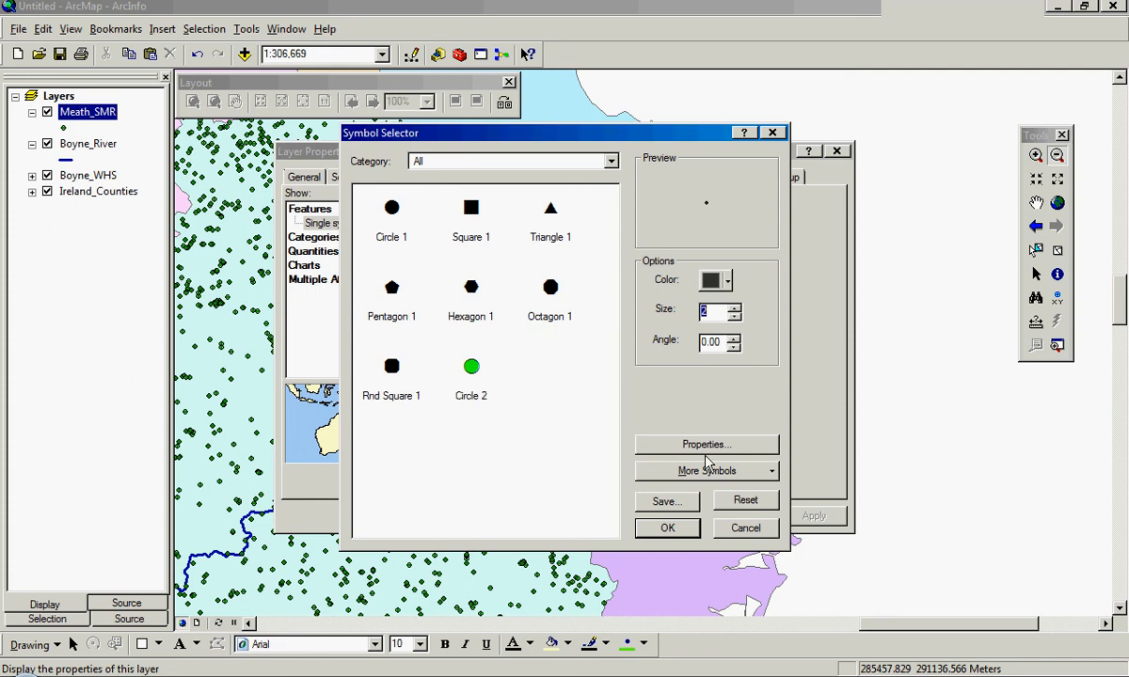
{"action": "left_click", "coordinate": [691, 531]}
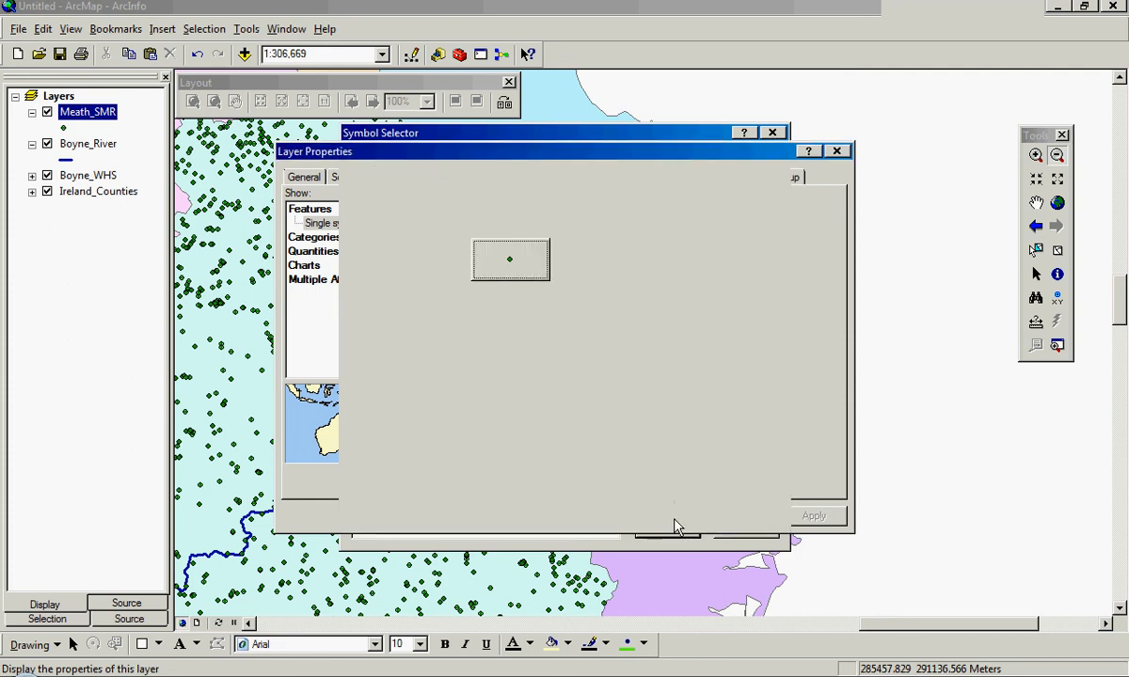
{"action": "left_click", "coordinate": [684, 523]}
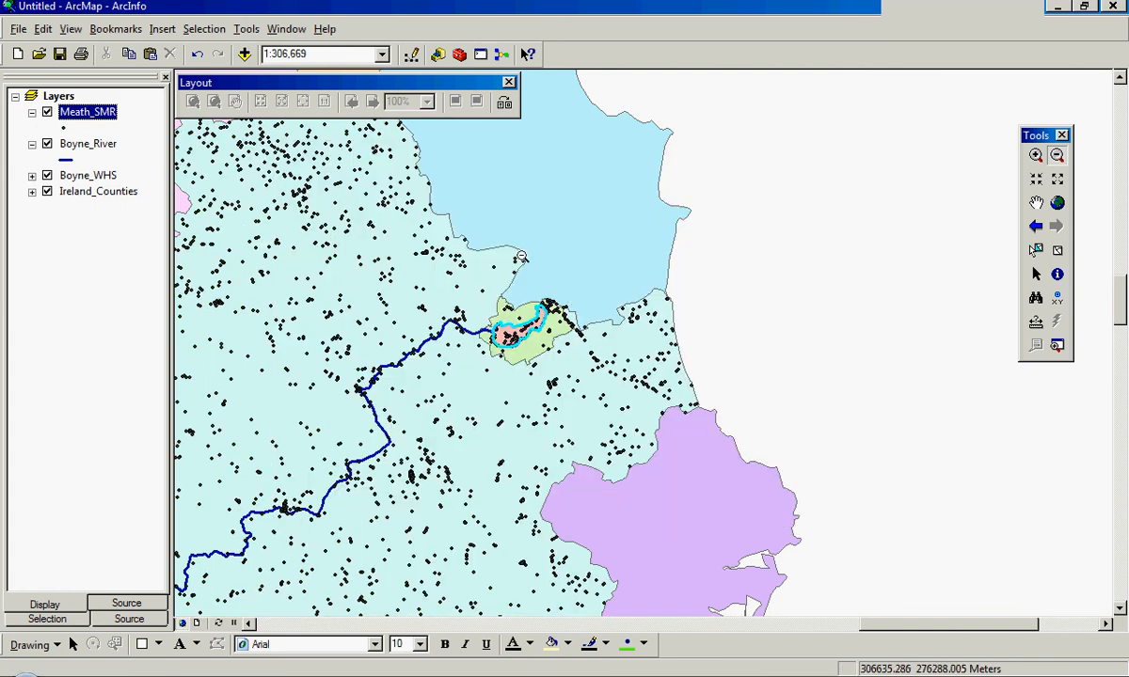
- Examine the whole of Meath by hiding and reshowing the Ireland_Counties, Boyne_WHS, Boyne_River and Meath_SMR layers one at a time
{"action": "left_click_drag", "start_coordinate": [416, 443], "coordinate": [609, 400]}
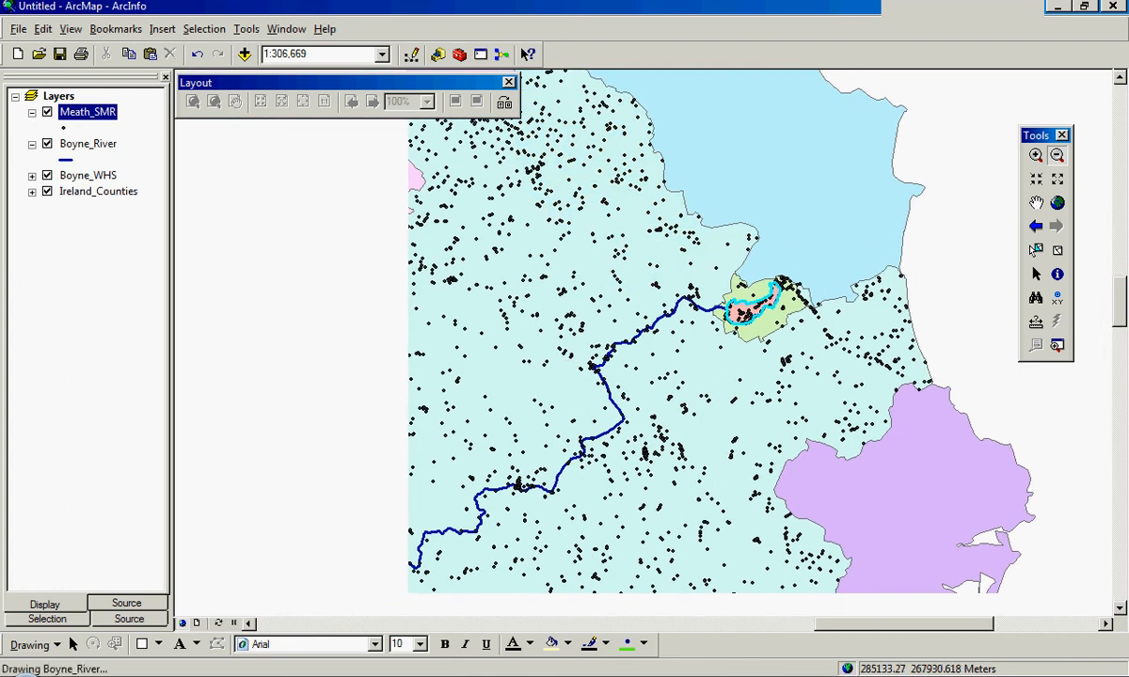
{"action": "scroll", "coordinate": [578, 365], "scroll_direction": "up", "scroll_amount": 2}
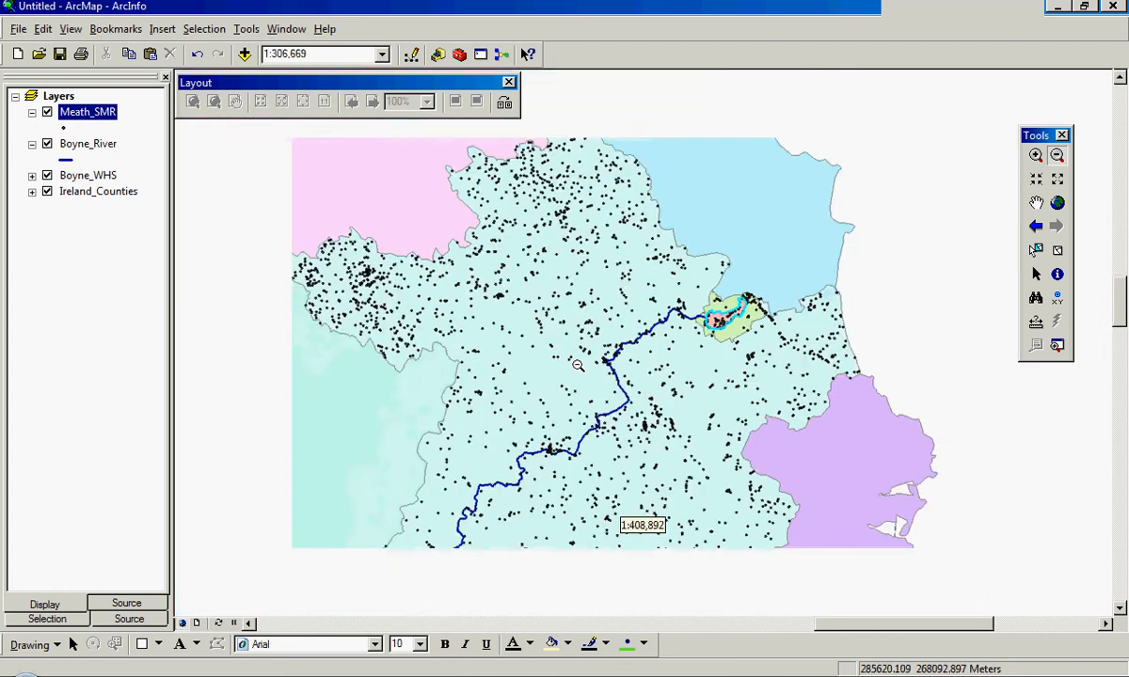
{"action": "scroll", "coordinate": [578, 364], "scroll_direction": "up", "scroll_amount": 1}
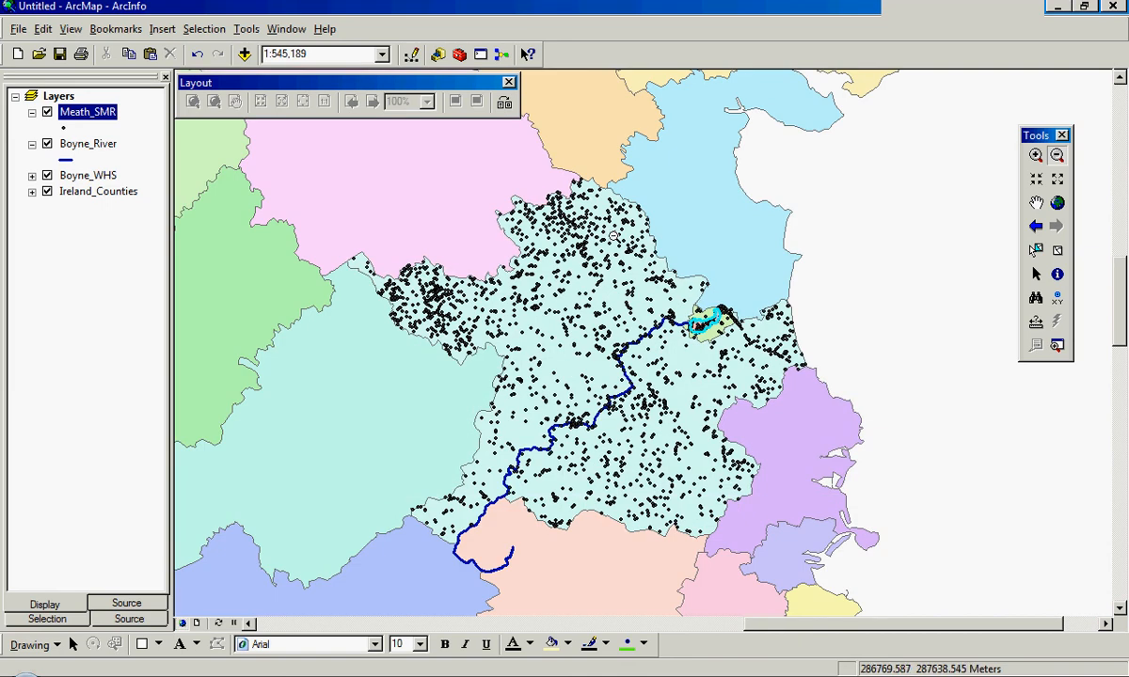
{"action": "left_click", "coordinate": [47, 192]}
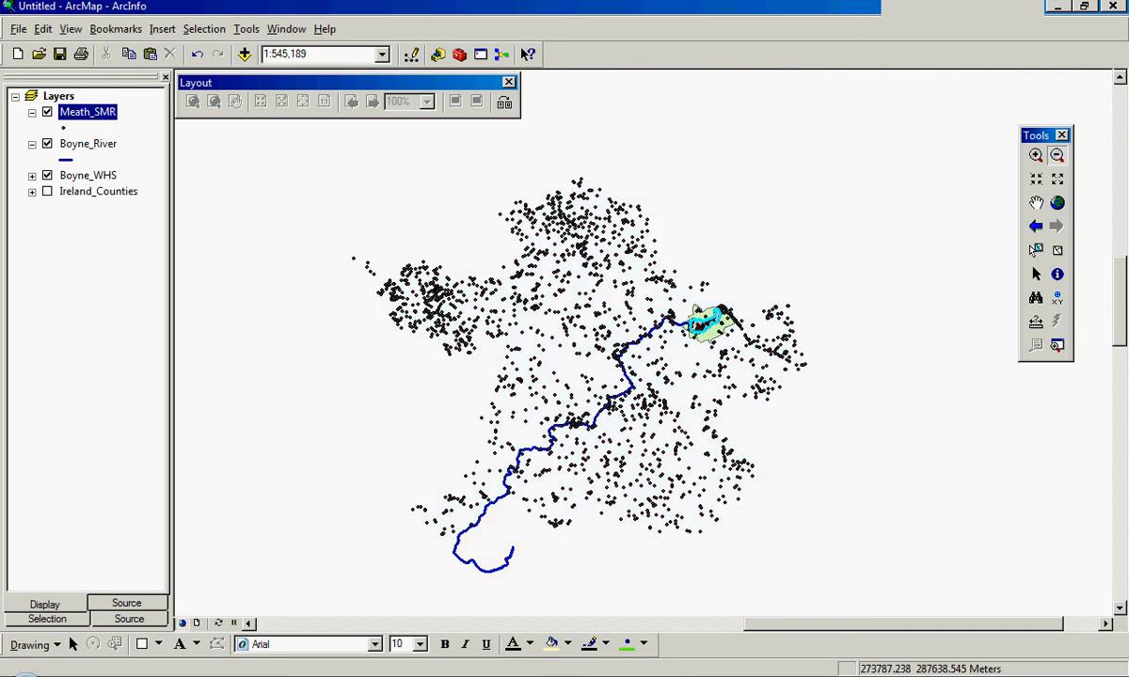
{"action": "left_click", "coordinate": [46, 192]}
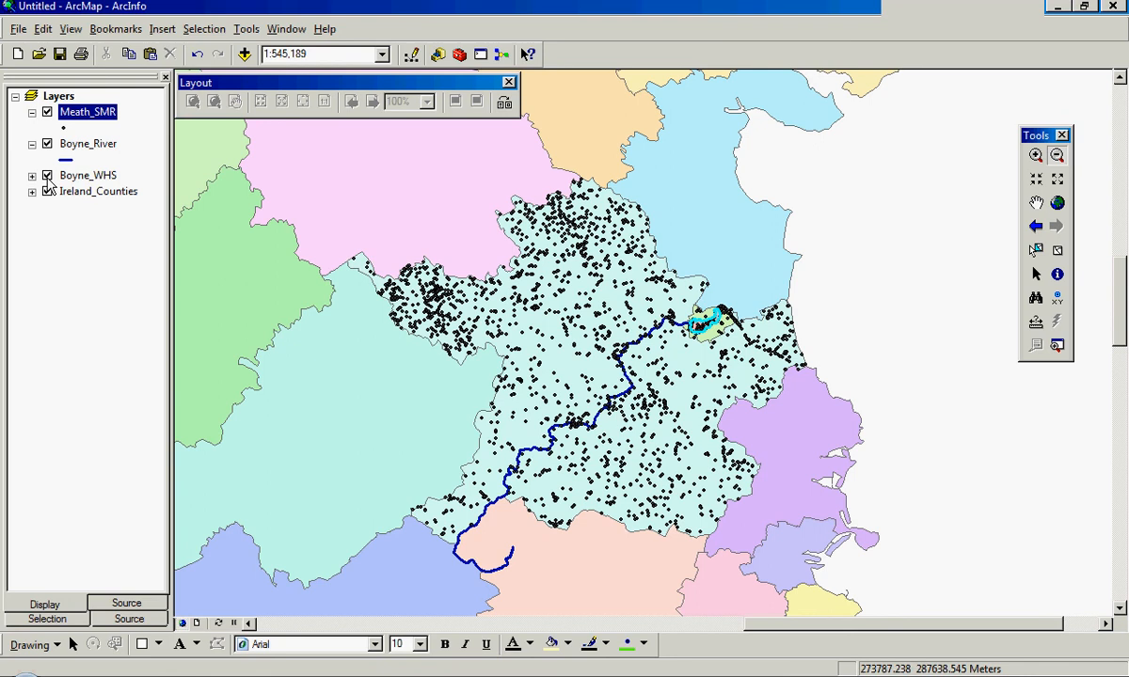
{"action": "left_click", "coordinate": [47, 176]}
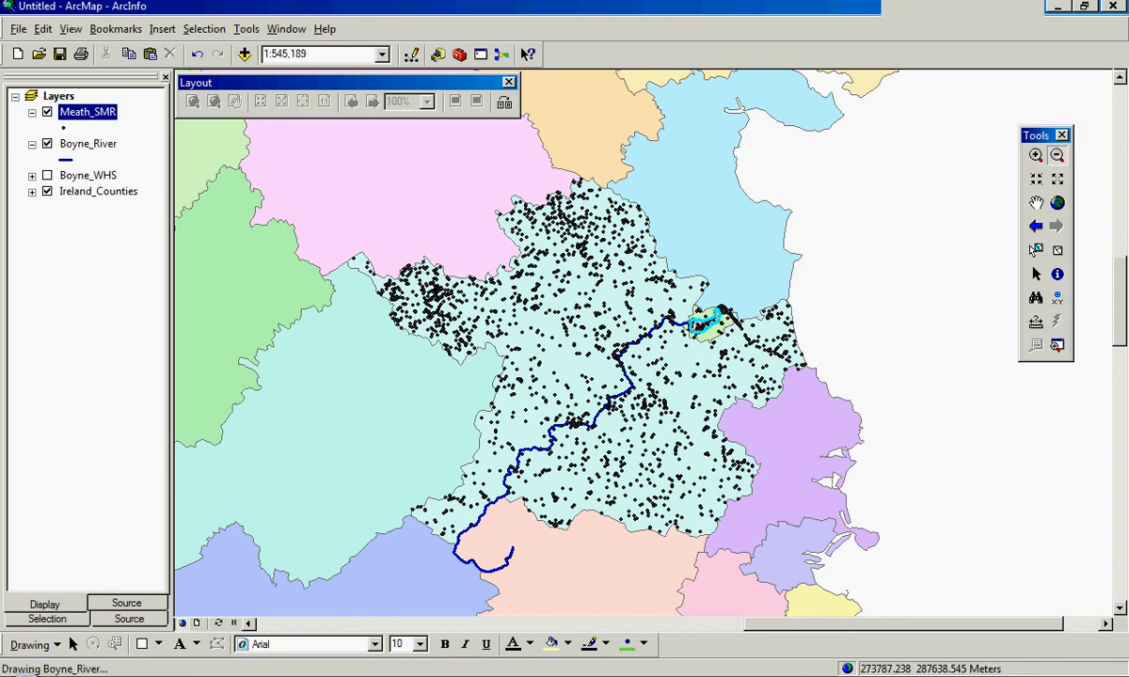
{"action": "left_click", "coordinate": [47, 176]}
{"action": "left_click", "coordinate": [47, 143]}
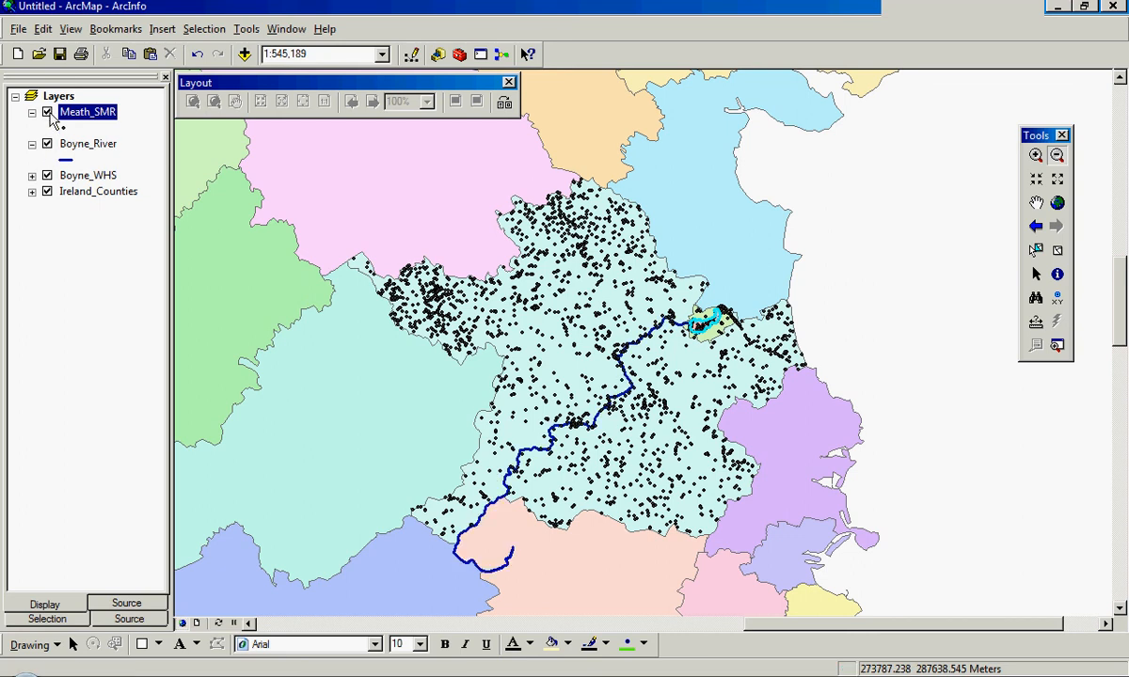
{"action": "left_click", "coordinate": [47, 112]}
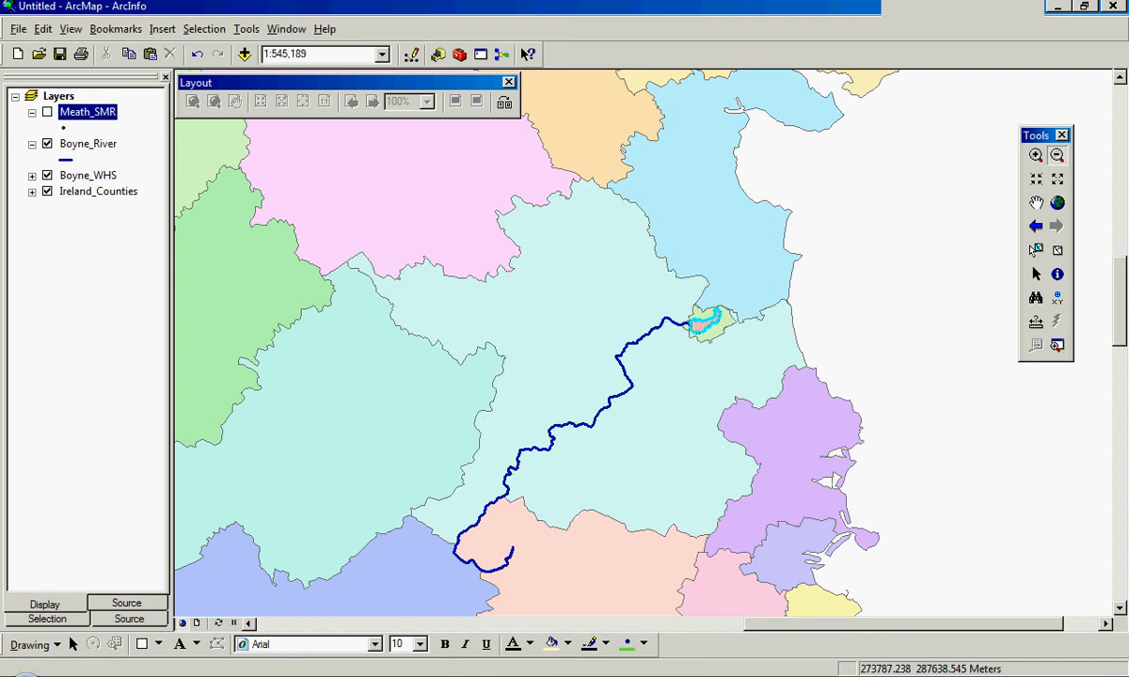
{"action": "left_click", "coordinate": [47, 112]}
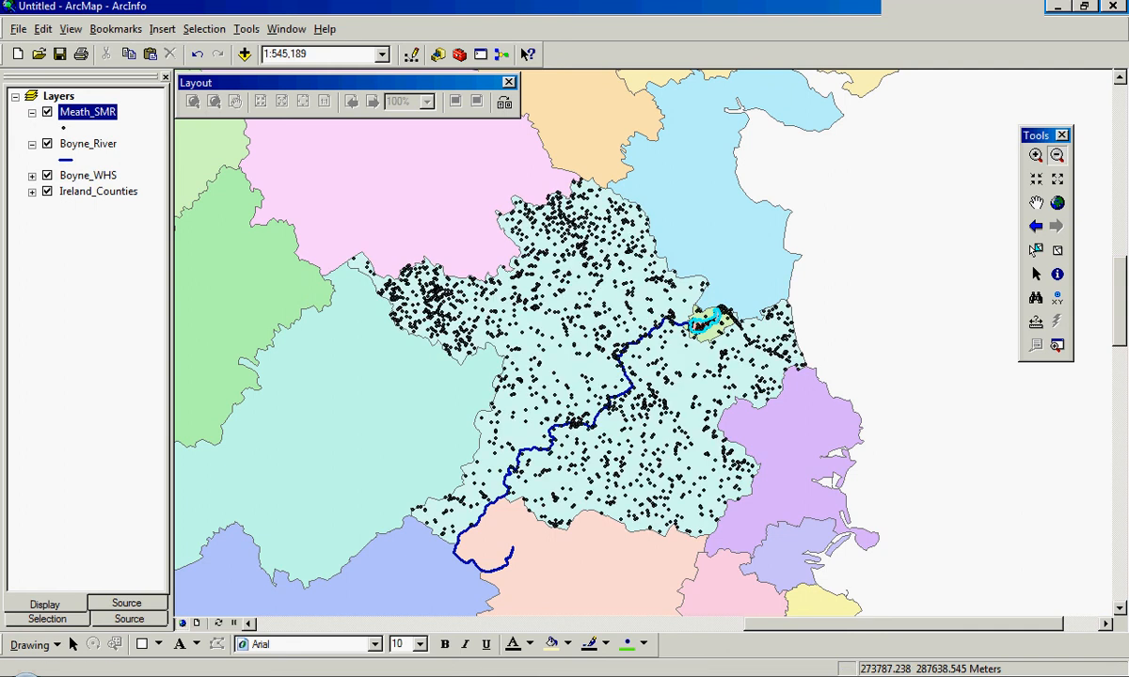